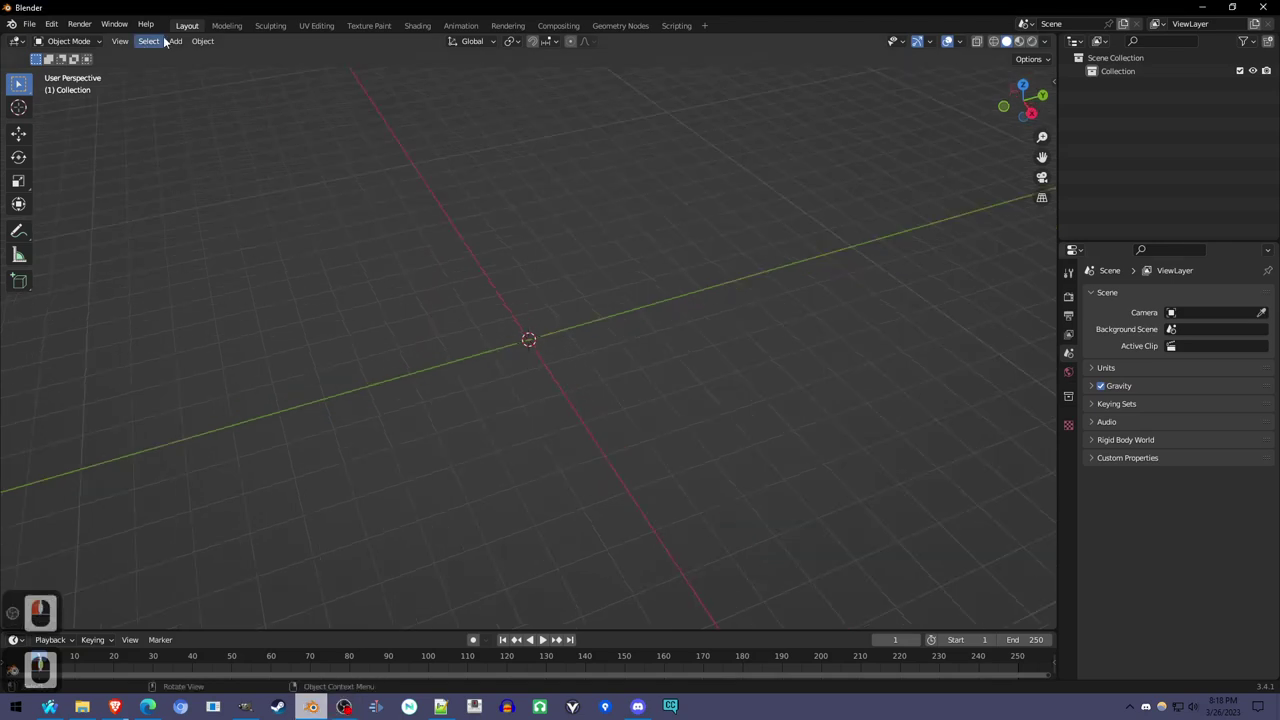
Add a plane mesh at the origin and view it from the top, zoomed in
click(172, 41)
click(155, 49)
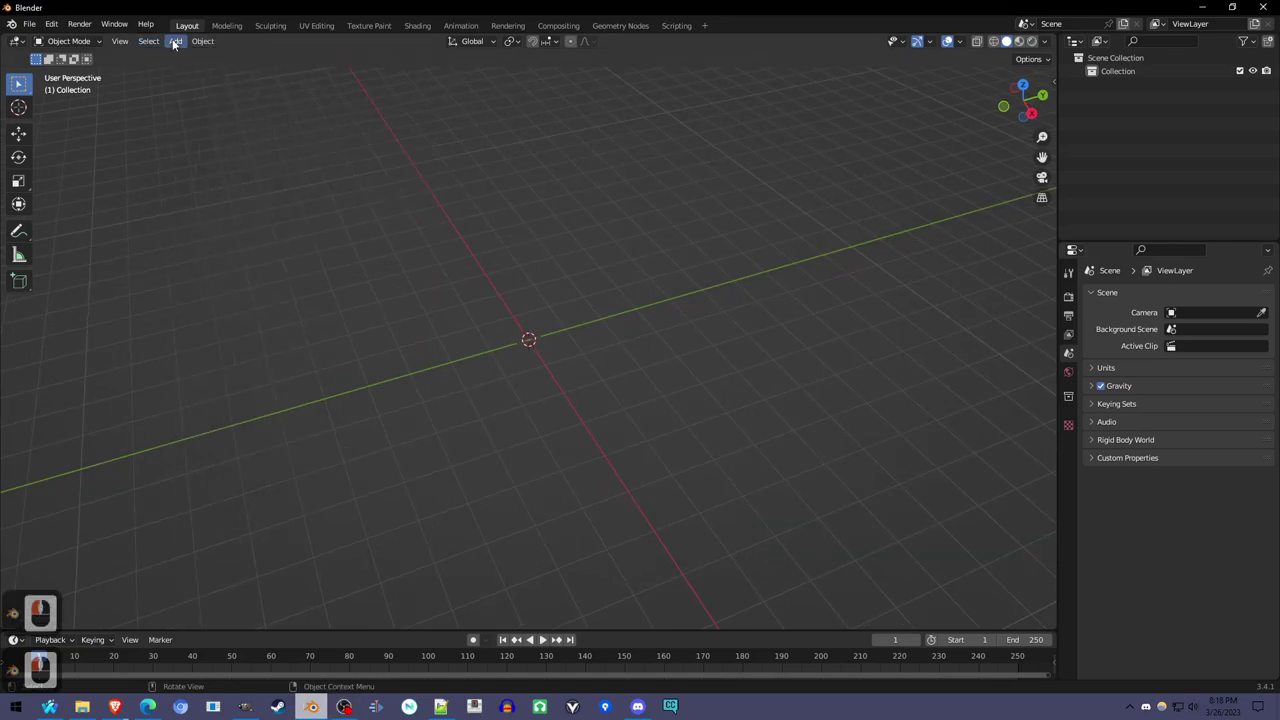
click(174, 41)
mouse_move(190, 56)
click(299, 58)
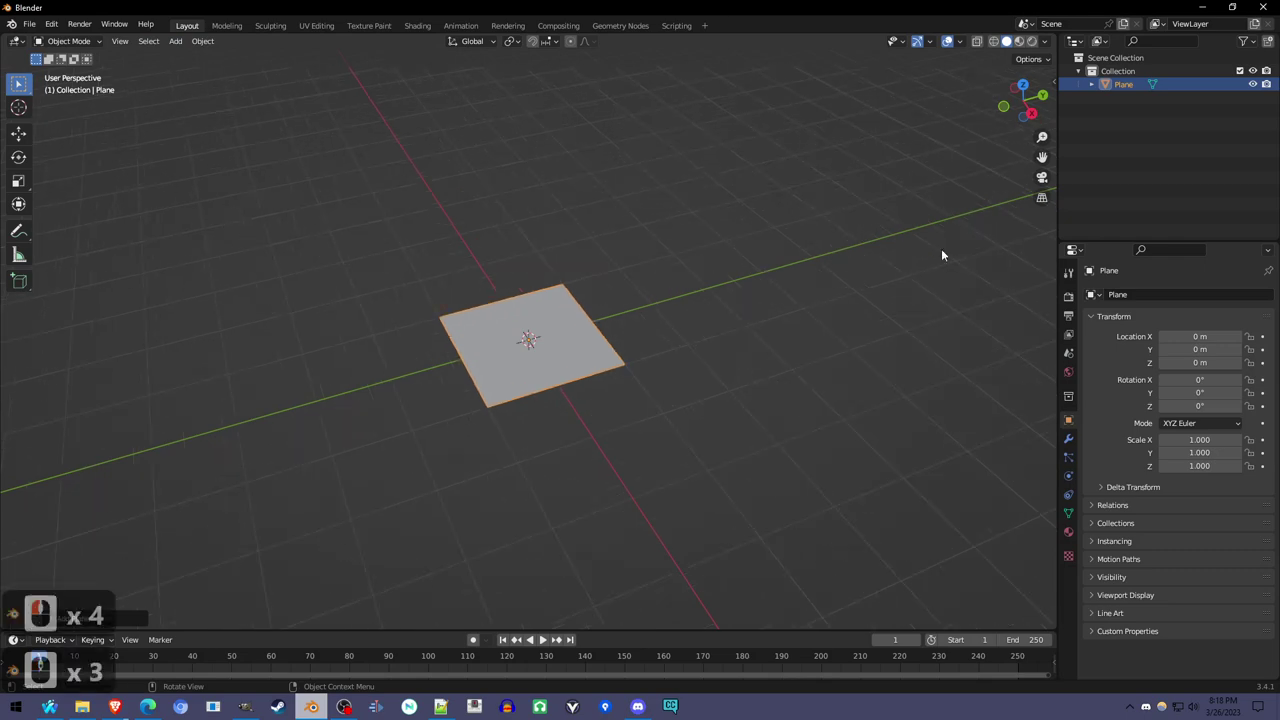
click(1022, 86)
scroll(612, 353, up, 4)
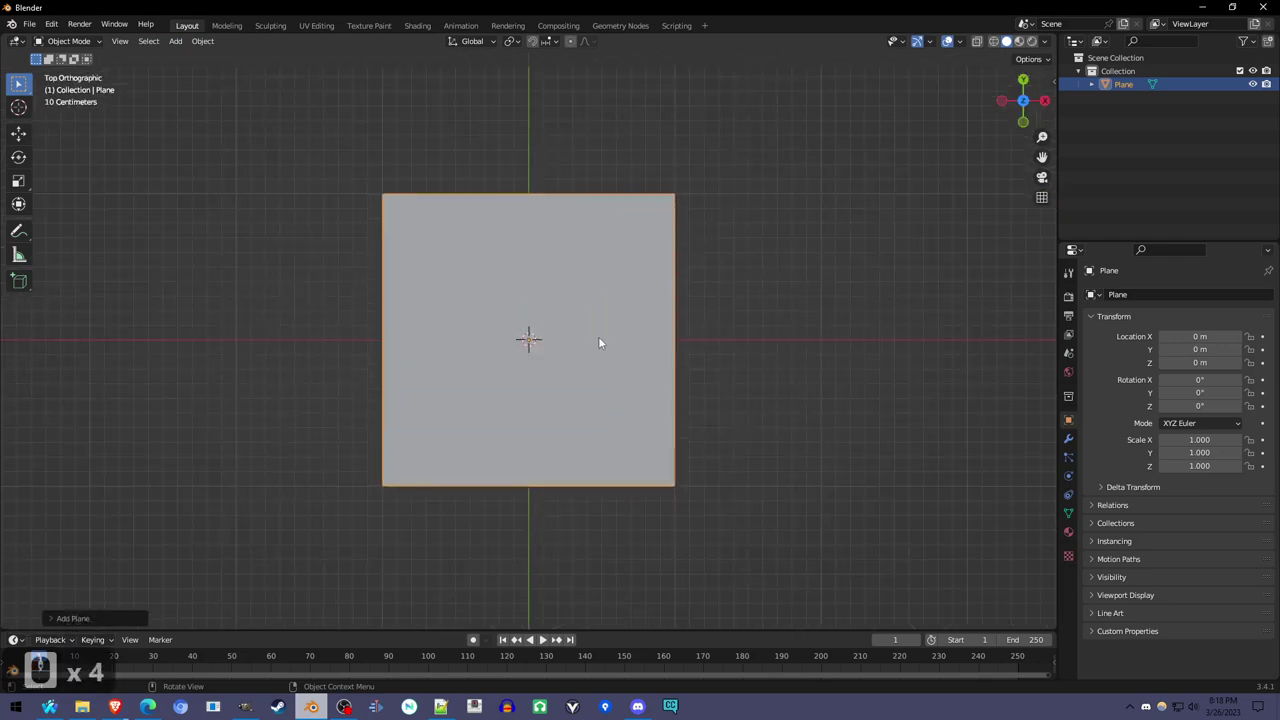
In Edit Mode, subdivide the plane five times into a dense grid
key(Tab)
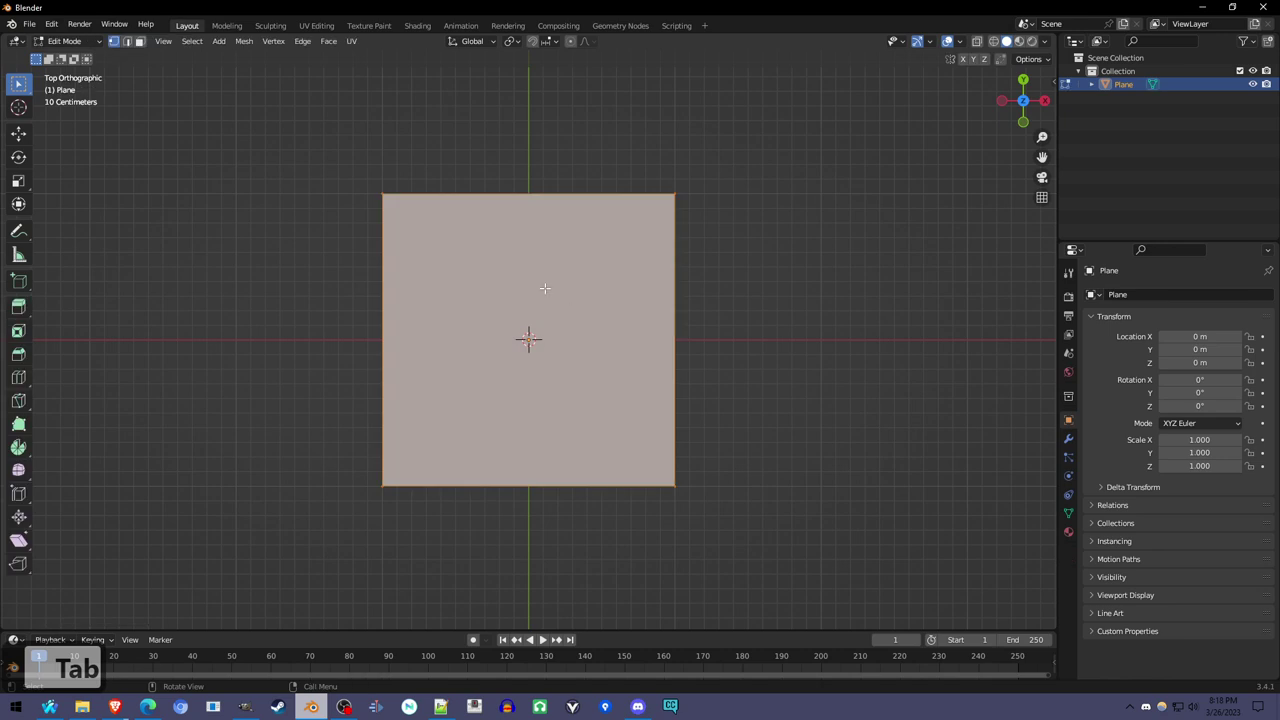
right_click(521, 276)
click(521, 276)
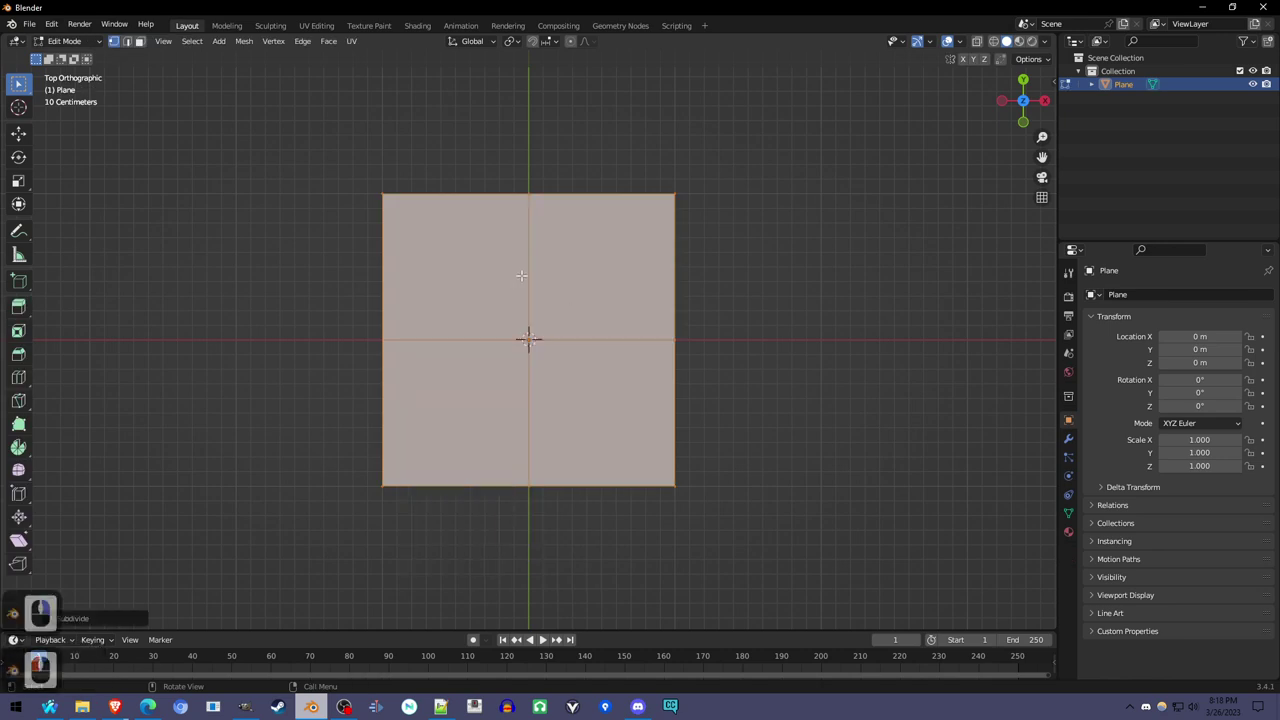
right_click(521, 279)
click(521, 277)
right_click(521, 276)
click(521, 277)
right_click(521, 276)
click(521, 277)
scroll(547, 326, up, 1)
right_click(608, 300)
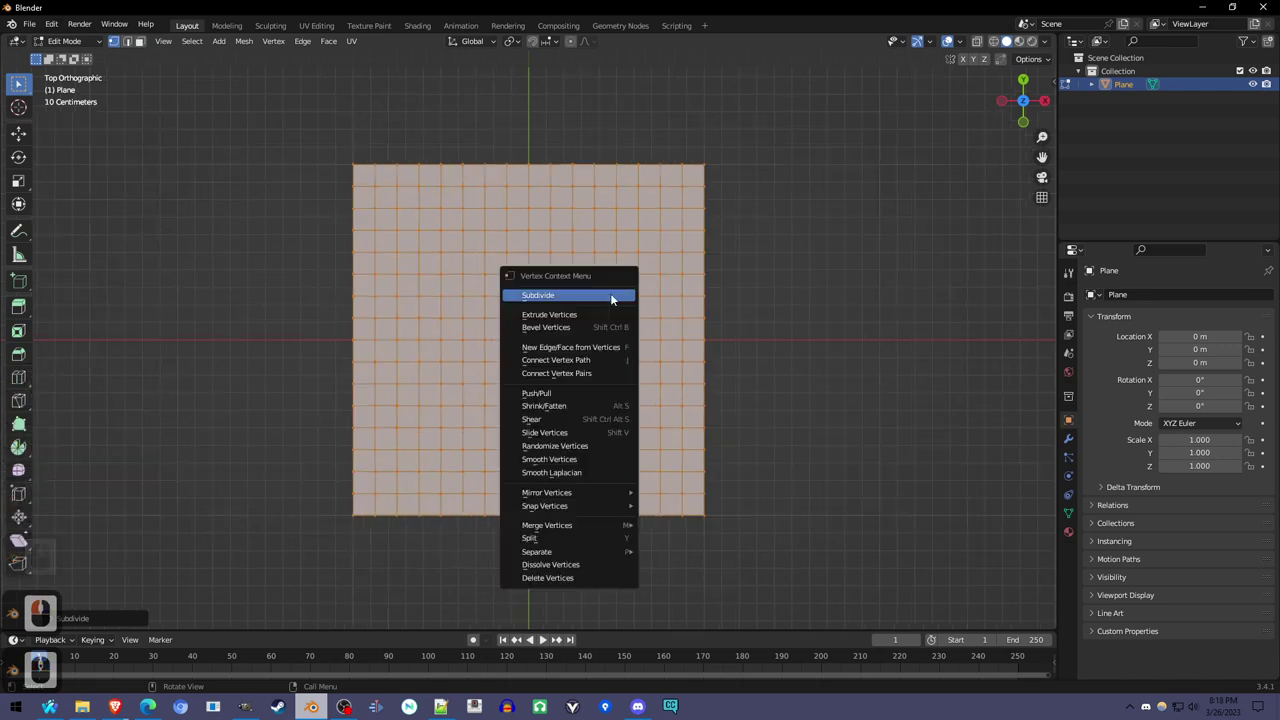
click(611, 297)
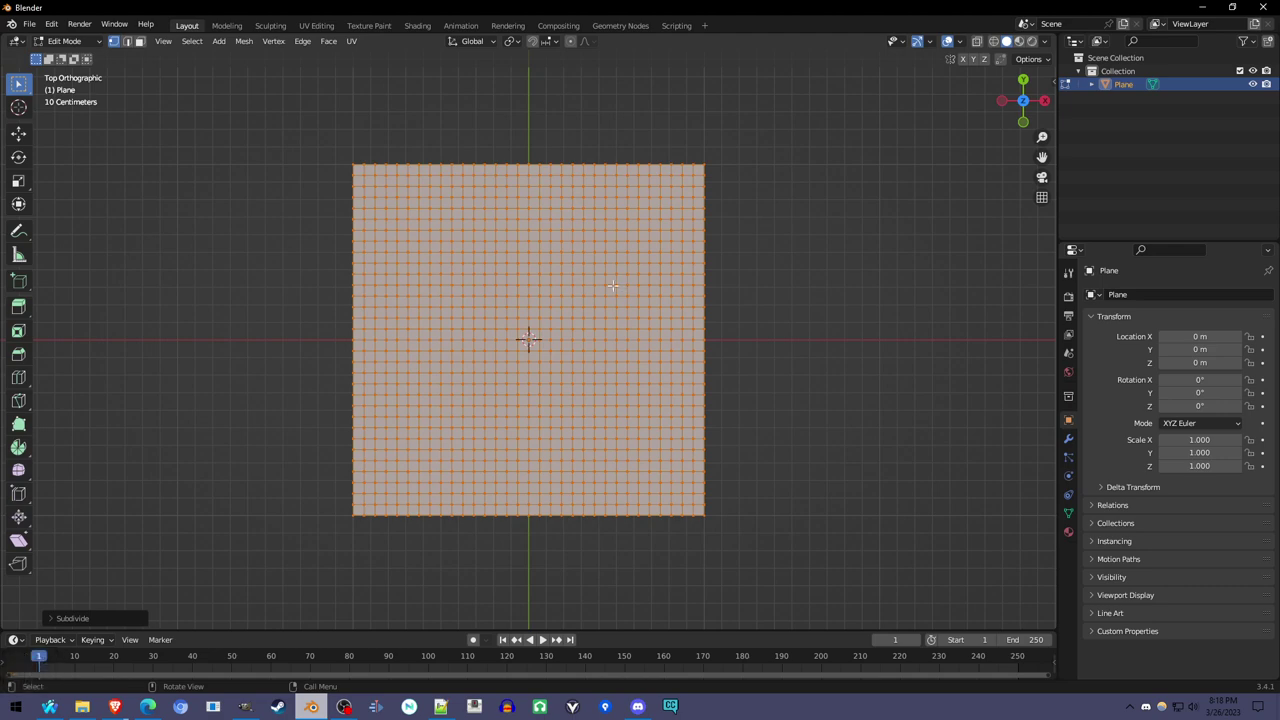
Select all vertices and Shrink/Fatten them with Alt+S to slope the border
drag(359, 170, 700, 510)
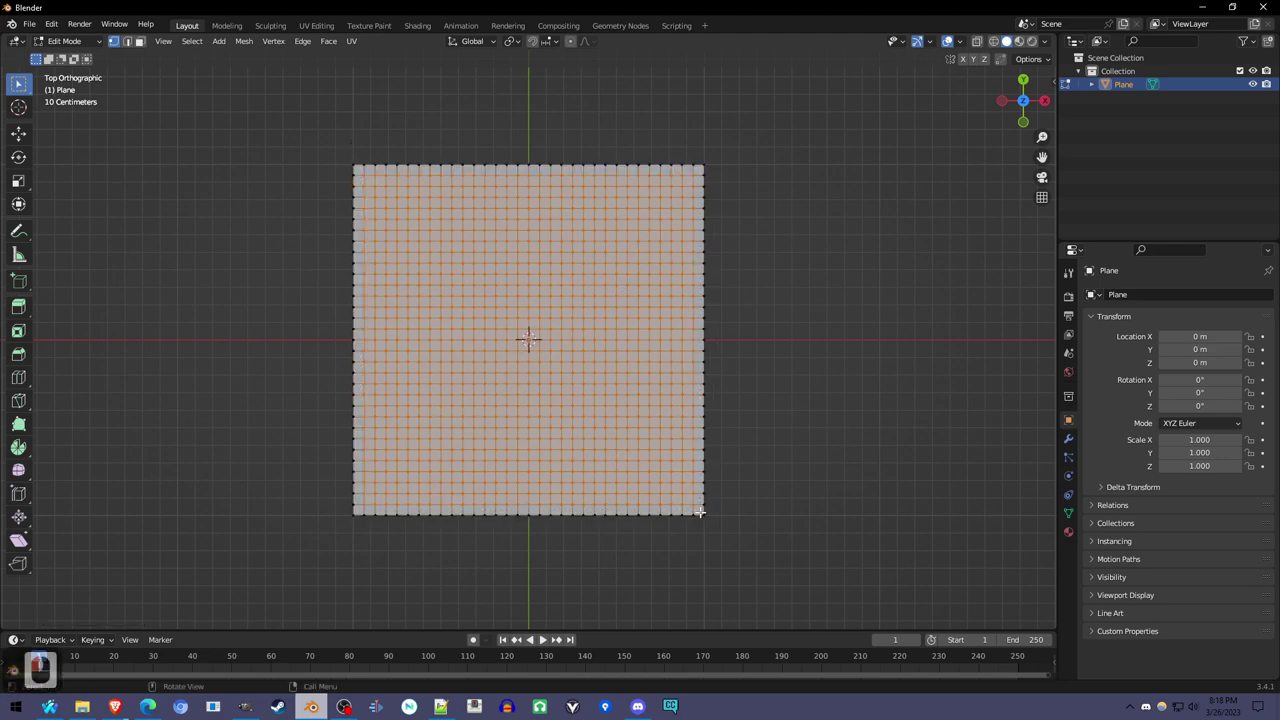
middle_drag(678, 518, 544, 367)
key(alt+s)
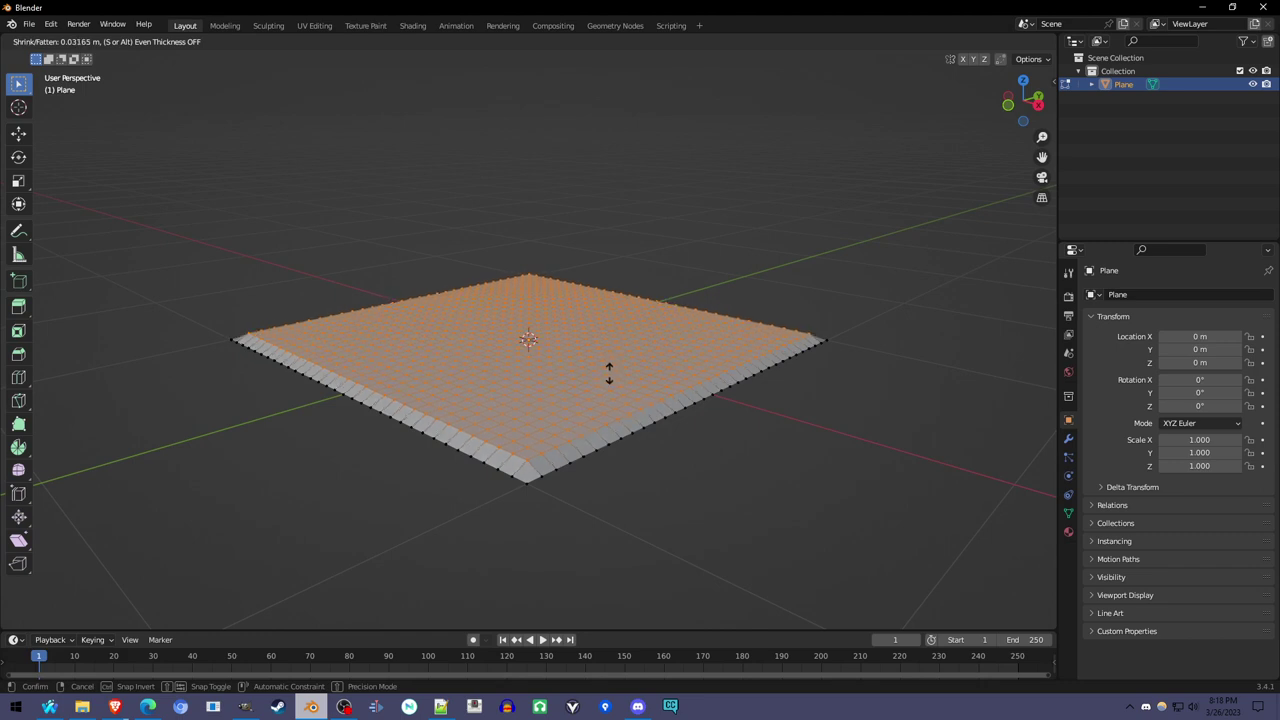
click(609, 373)
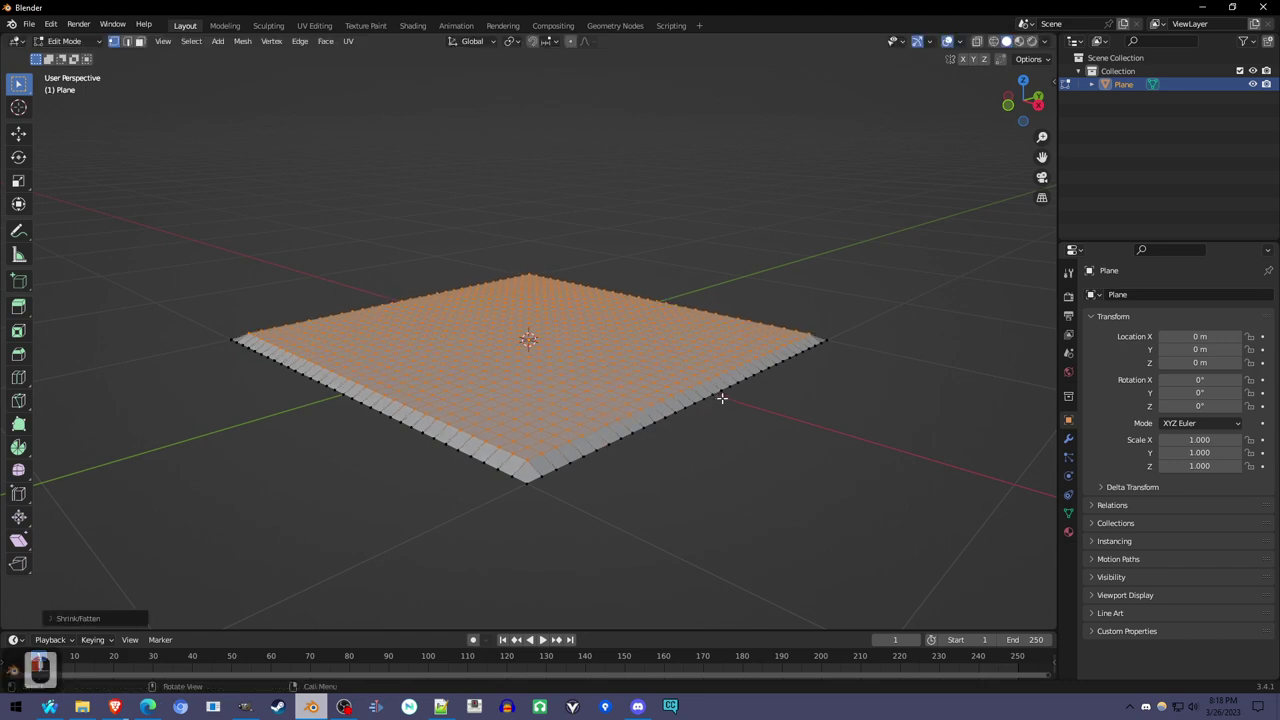
In Object Mode, add a Mirror modifier set to the Z axis only
key(Tab)
click(1067, 441)
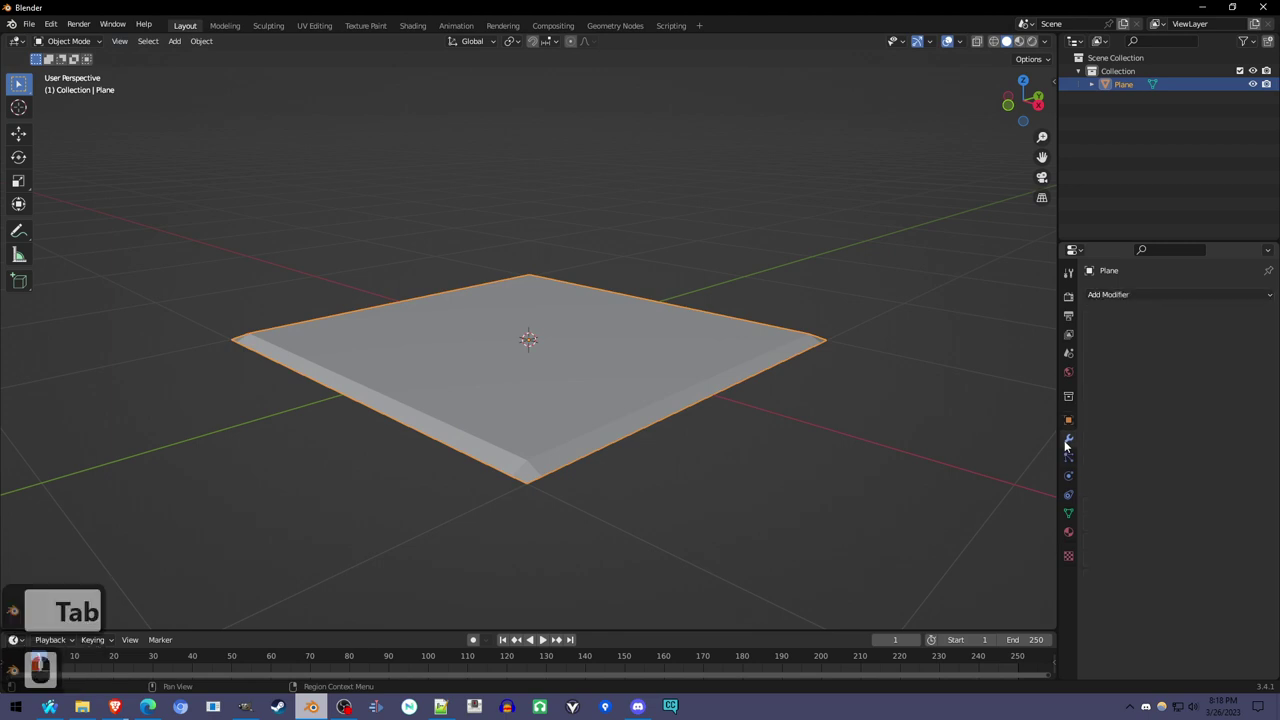
click(1129, 293)
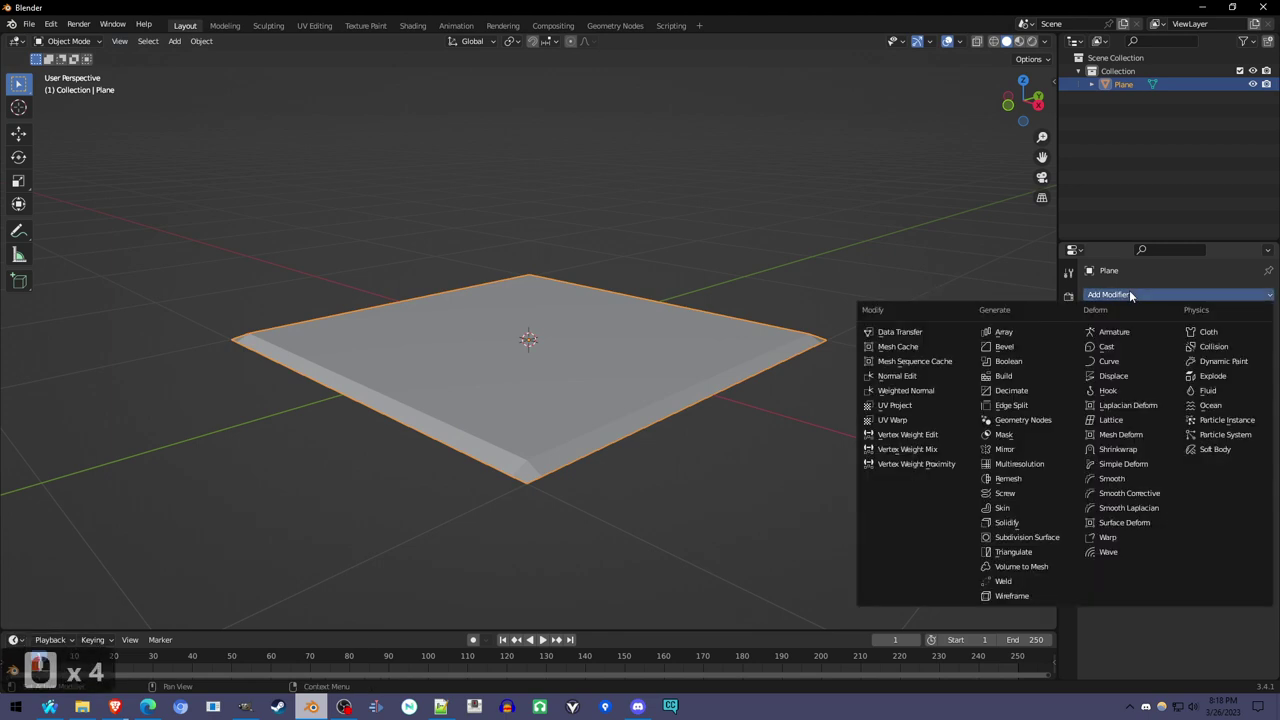
click(1010, 449)
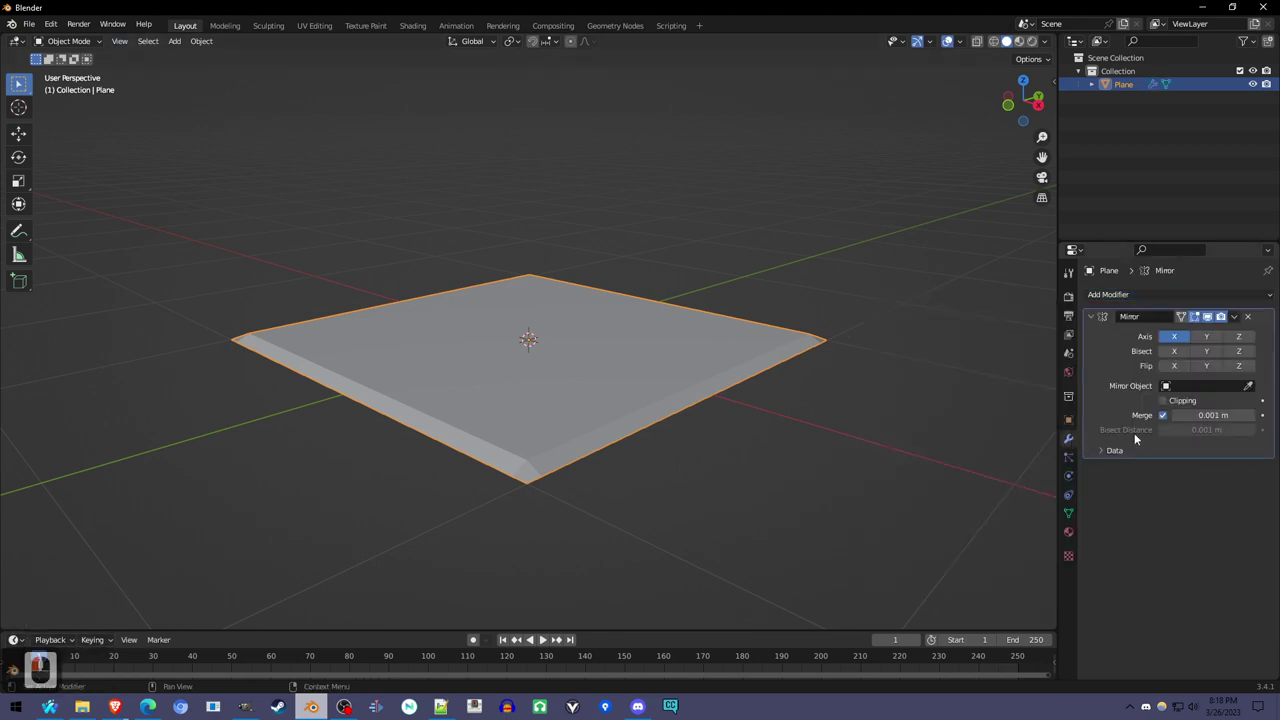
click(1174, 337)
click(1238, 337)
Apply the Mirror modifier to make the shape two-sided
middle_drag(684, 431, 740, 400)
click(1234, 317)
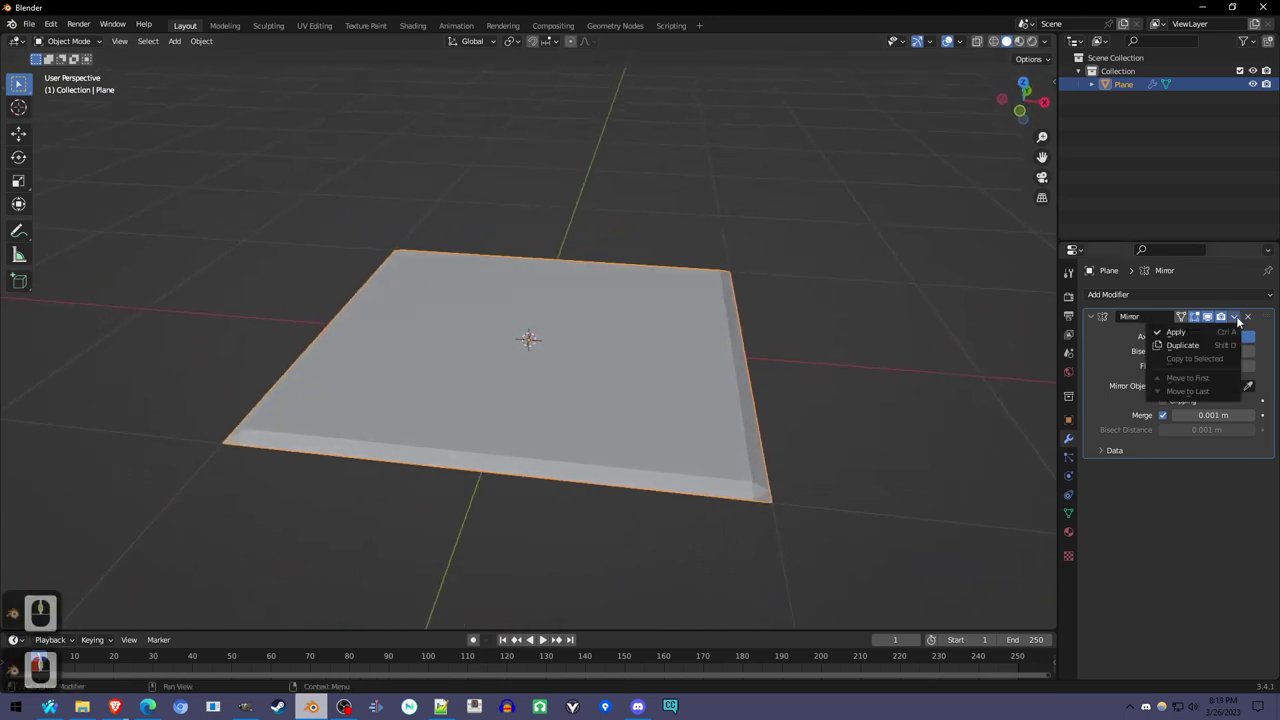
click(1225, 334)
middle_drag(714, 503, 705, 535)
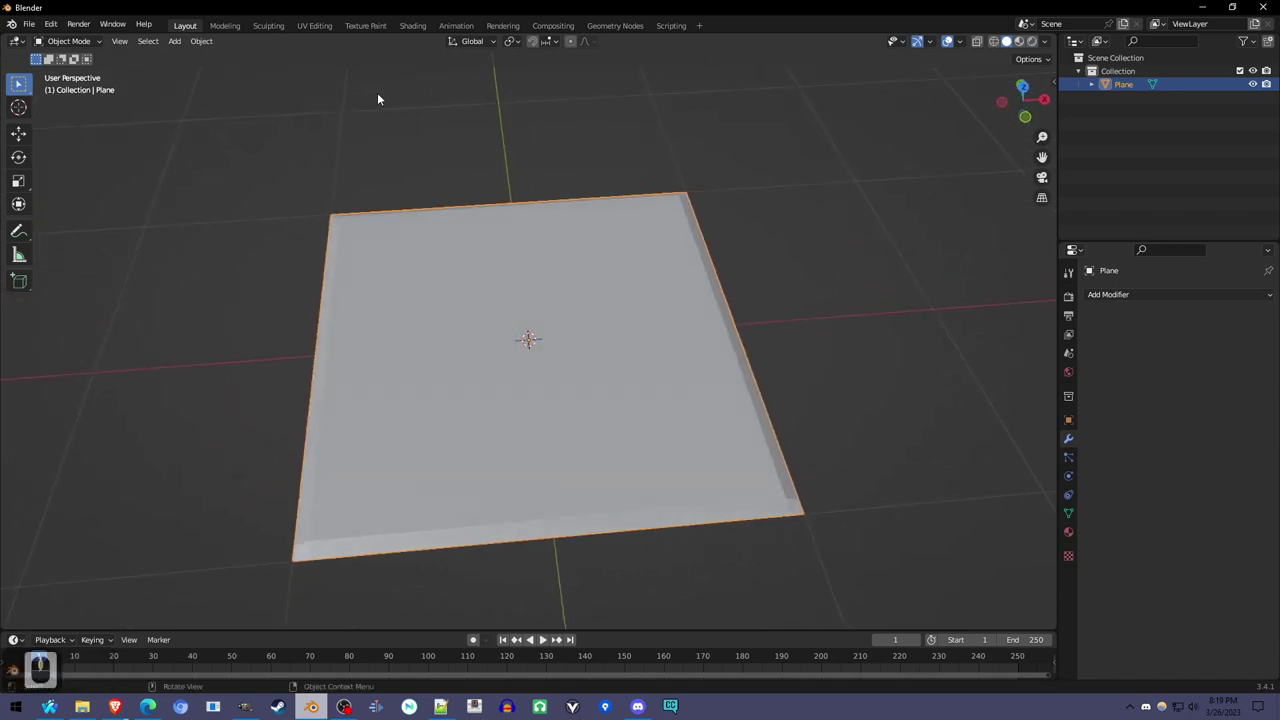
Create a new material for the plane in the Shading workspace
click(314, 26)
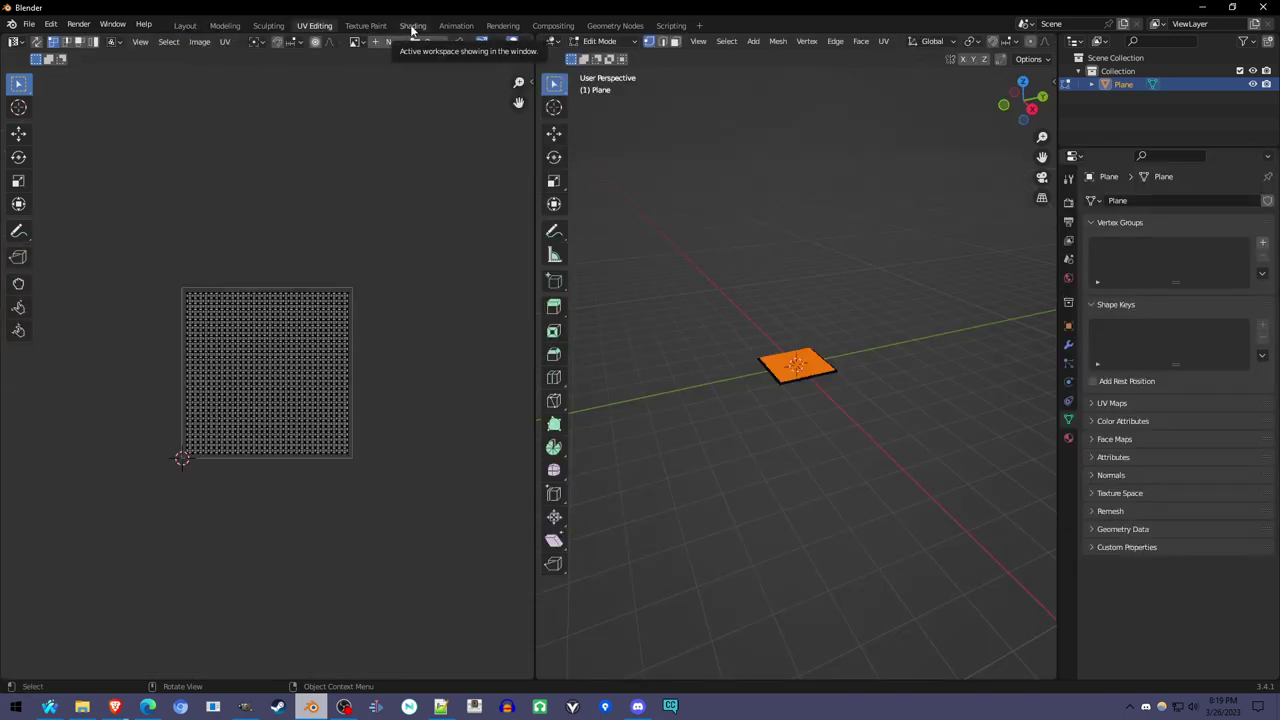
click(411, 26)
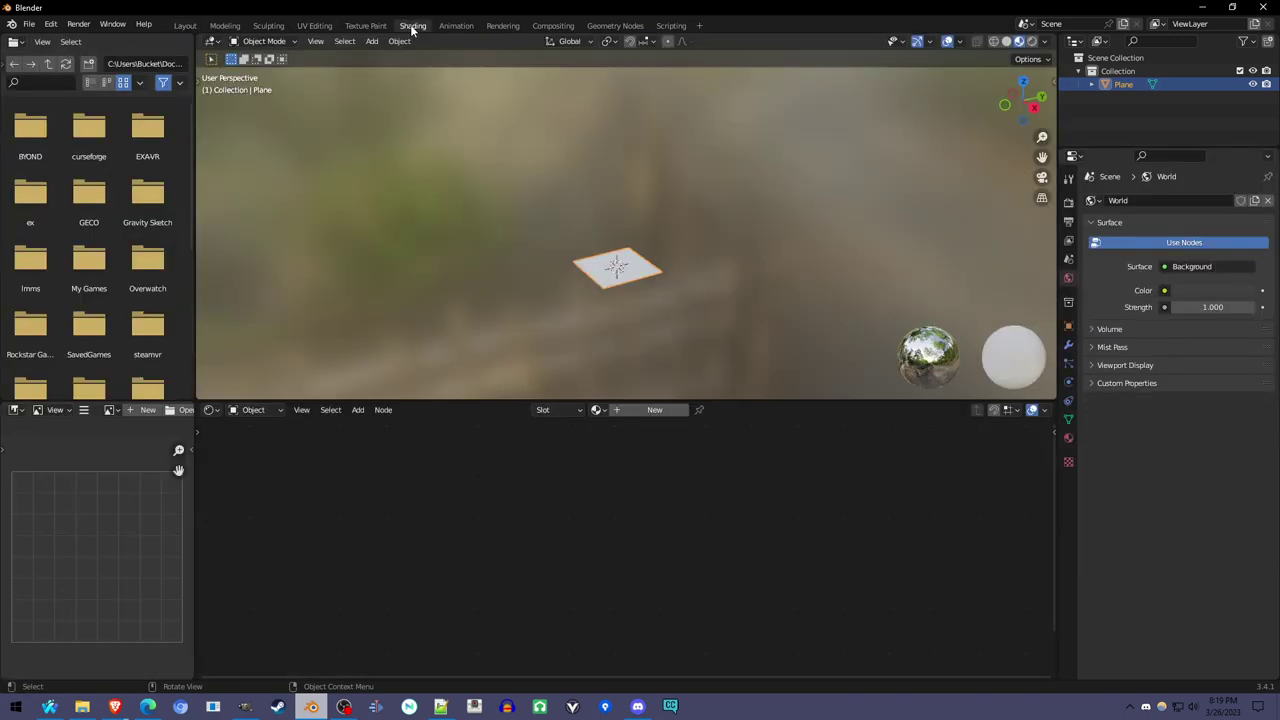
click(646, 411)
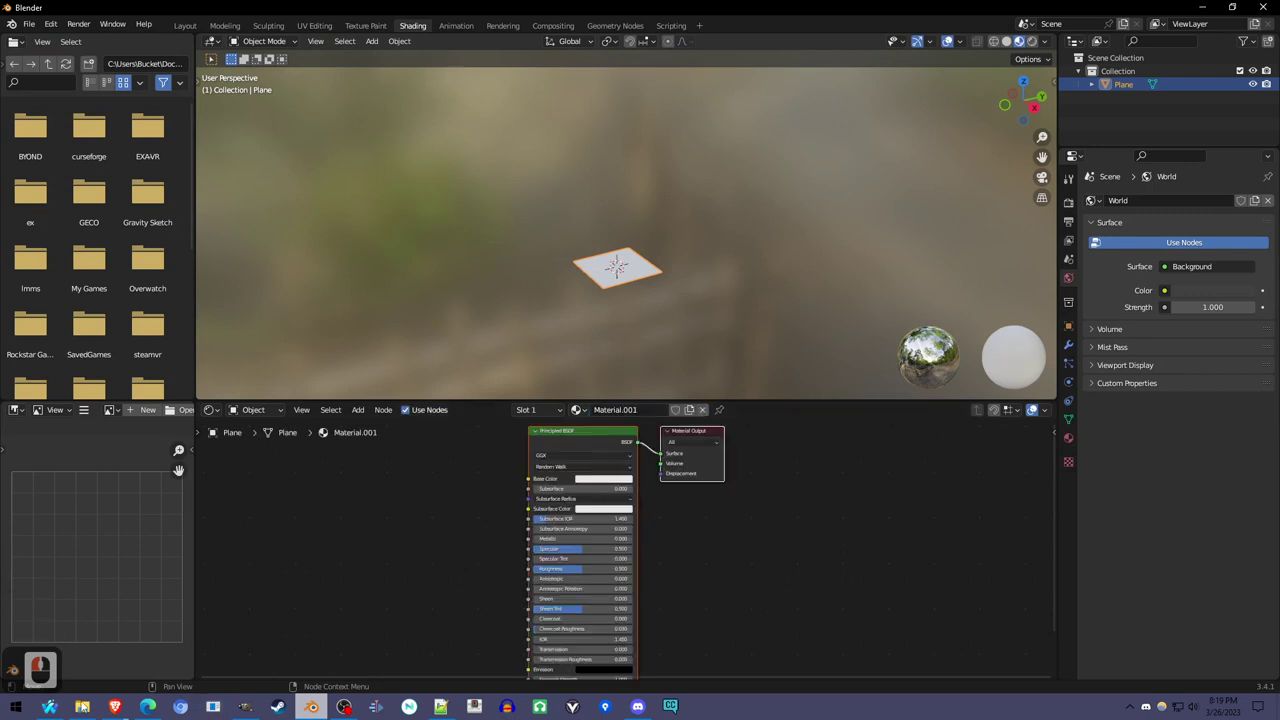
Add an Image Texture node feeding Base Color and drag chips label.png into the image editor
mouse_move(81, 708)
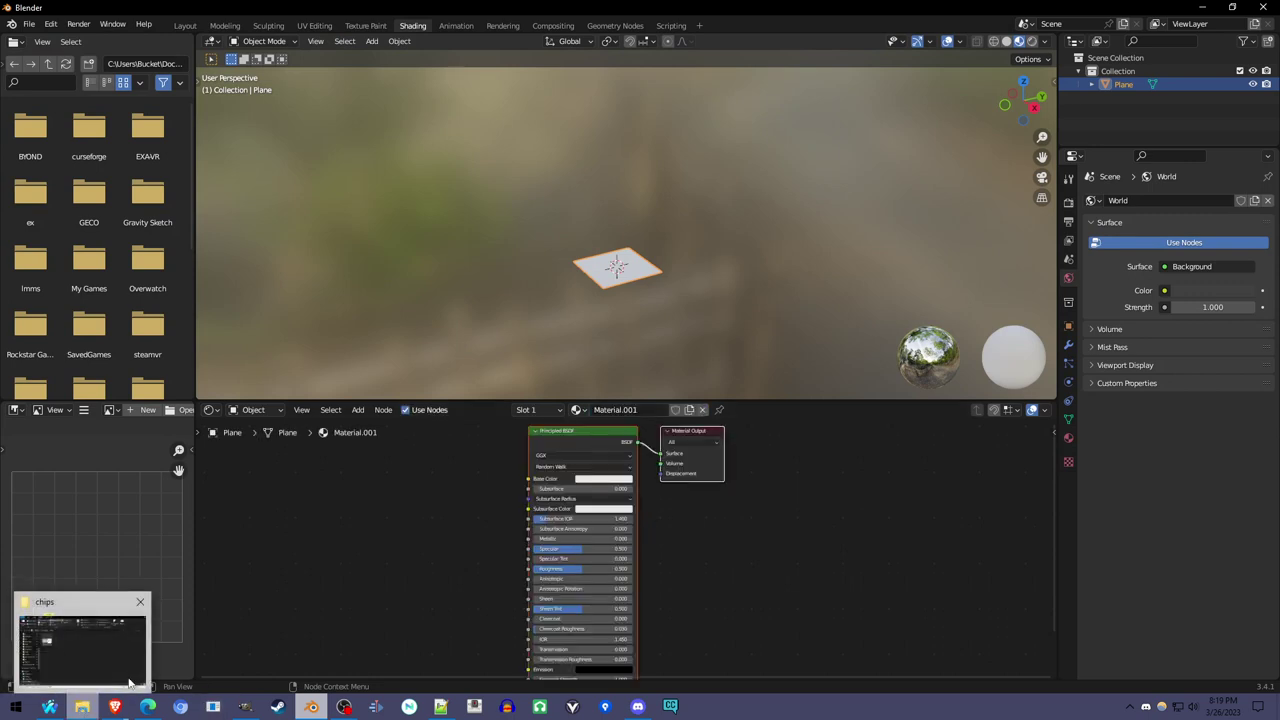
right_click(323, 489)
click(357, 410)
mouse_move(407, 484)
click(470, 551)
click(385, 470)
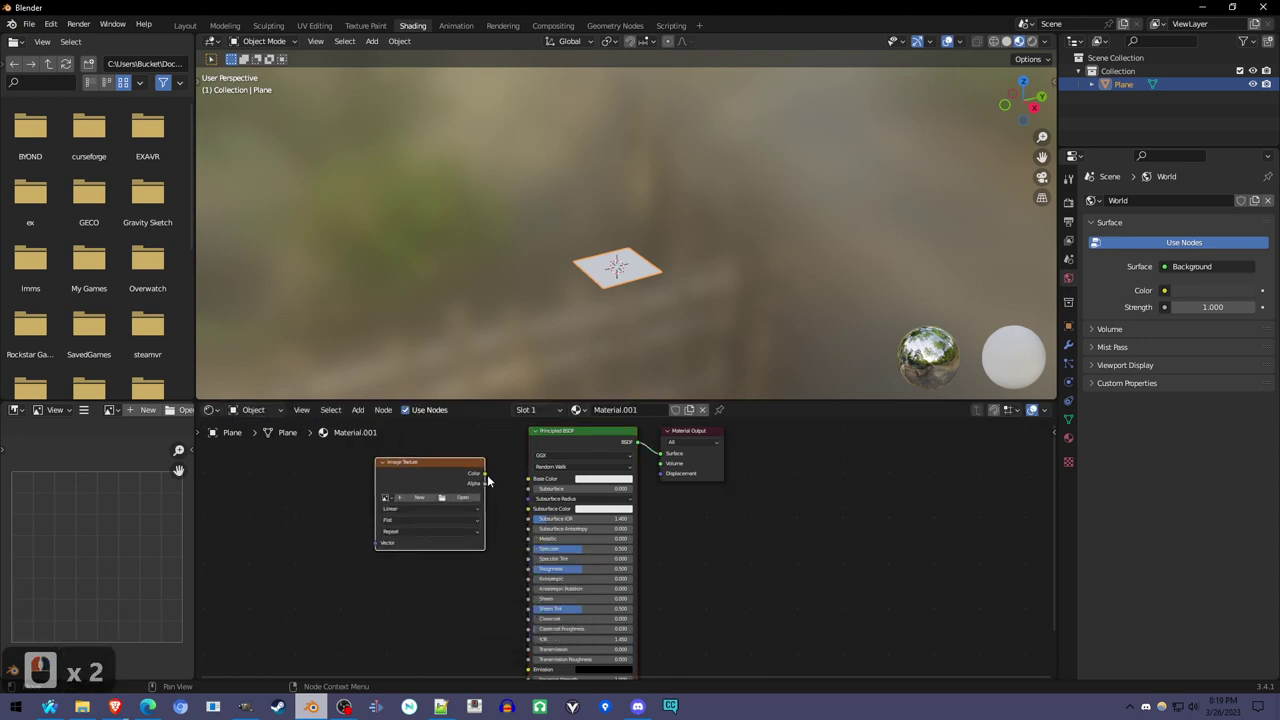
drag(486, 475, 528, 478)
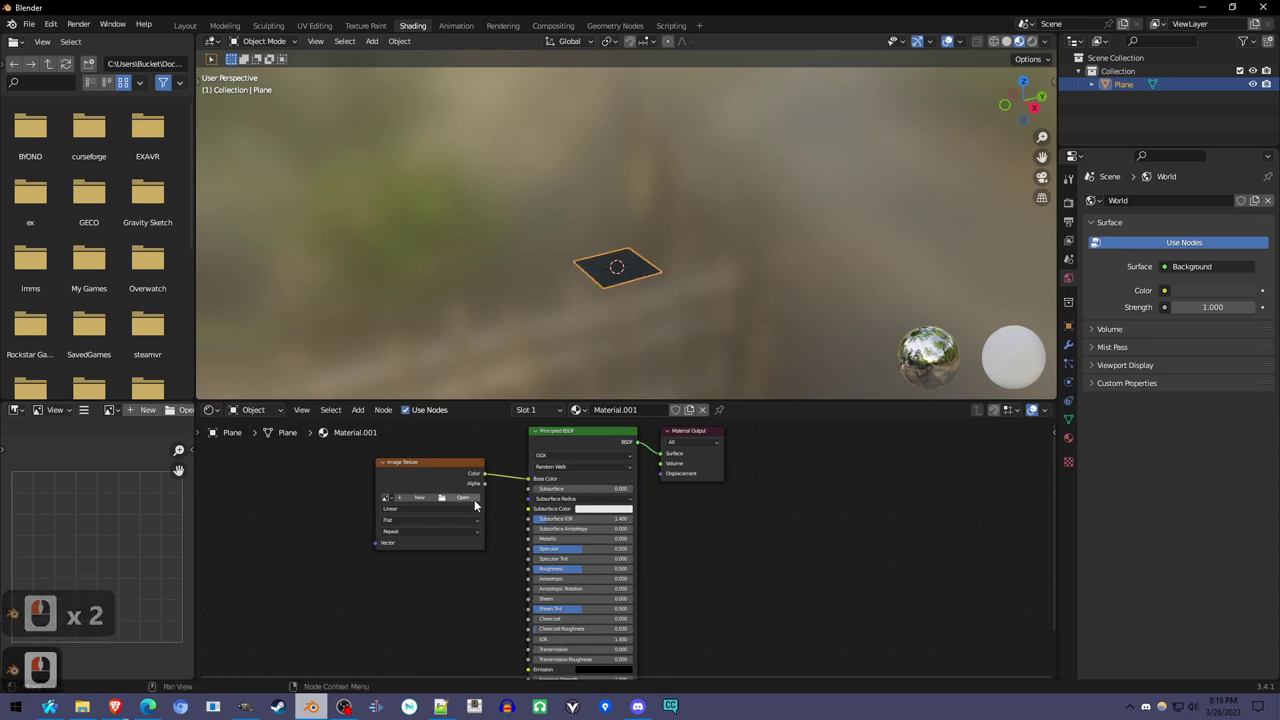
click(82, 706)
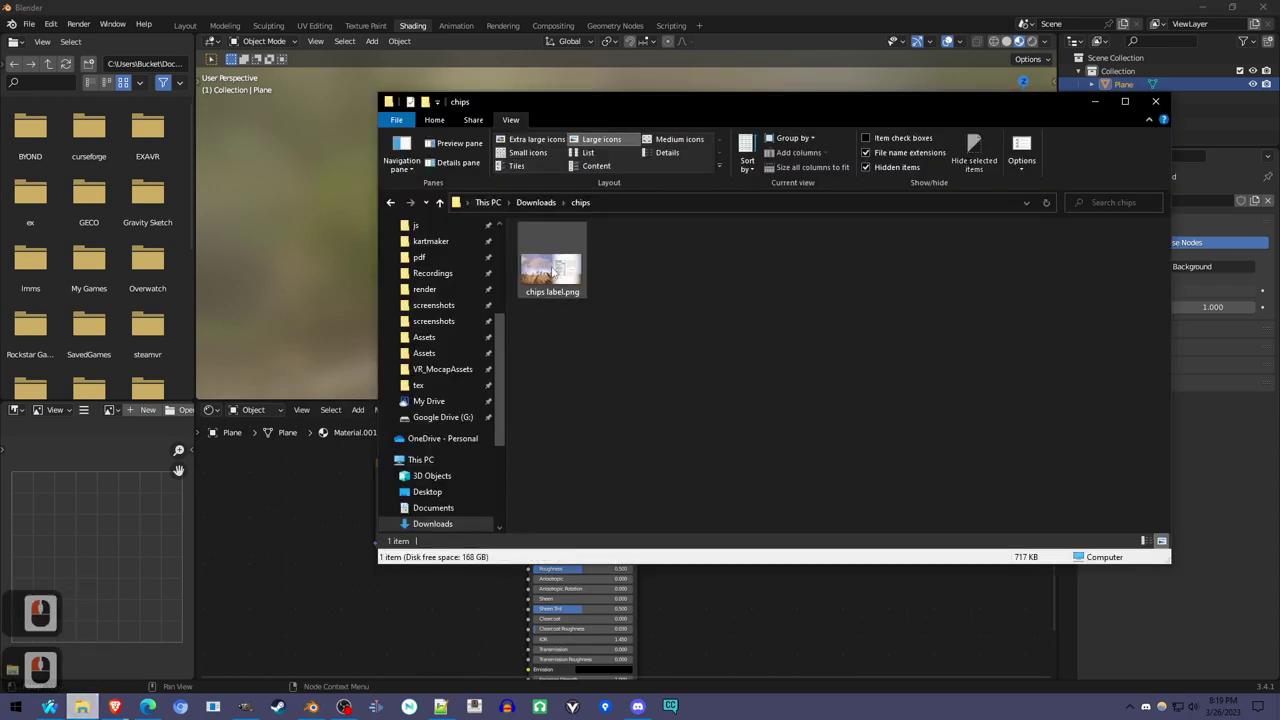
drag(553, 272, 95, 543)
Load chips label.png into the Image Texture node so the label shows on the plane
scroll(104, 537, down, 5)
click(115, 548)
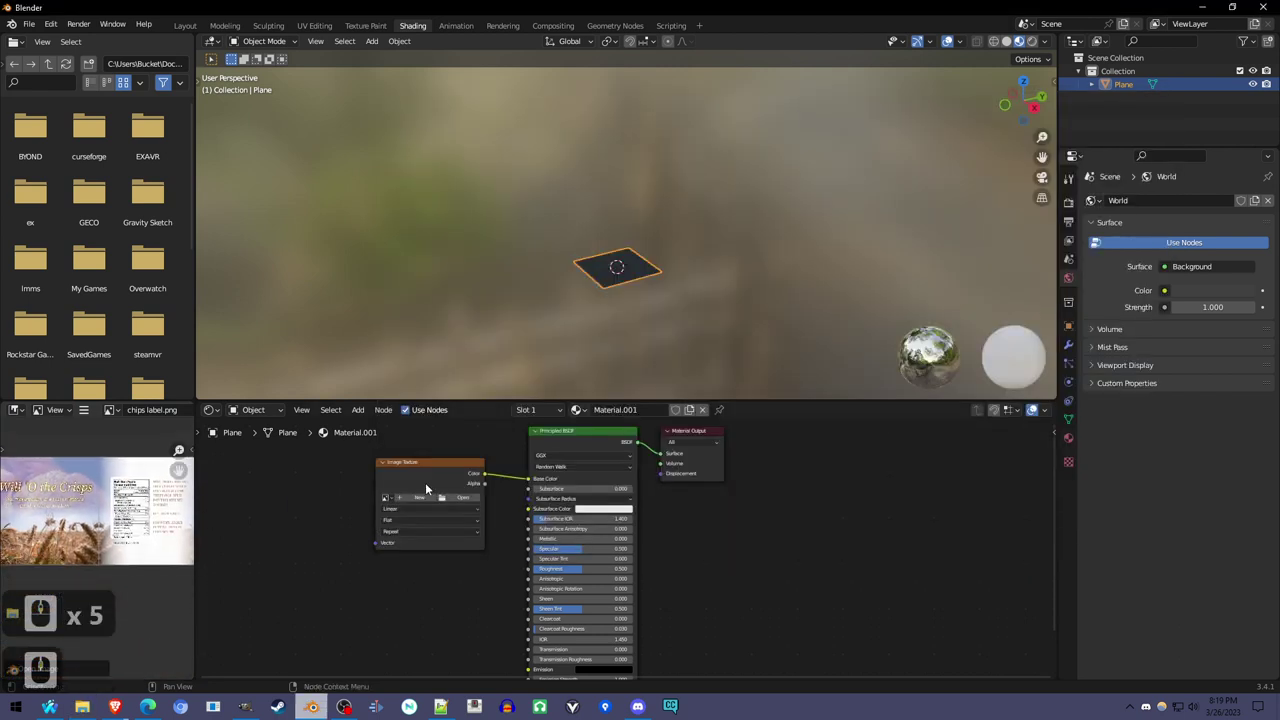
click(386, 497)
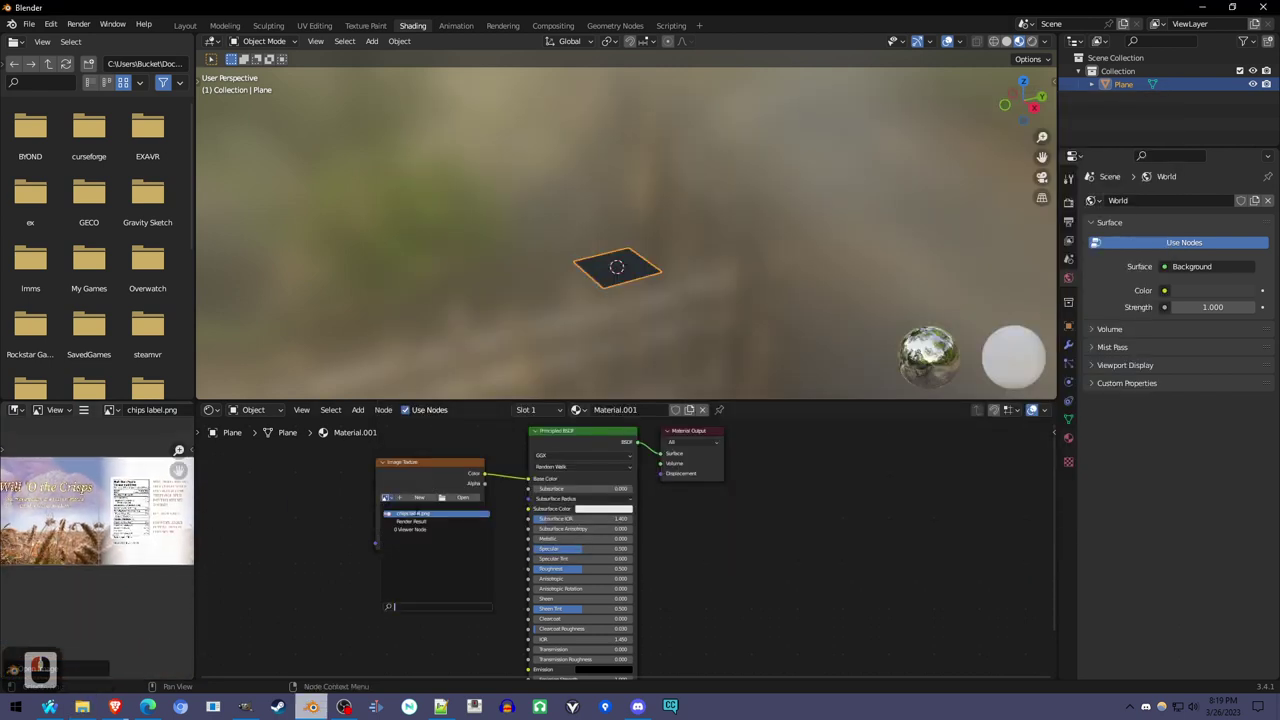
click(418, 512)
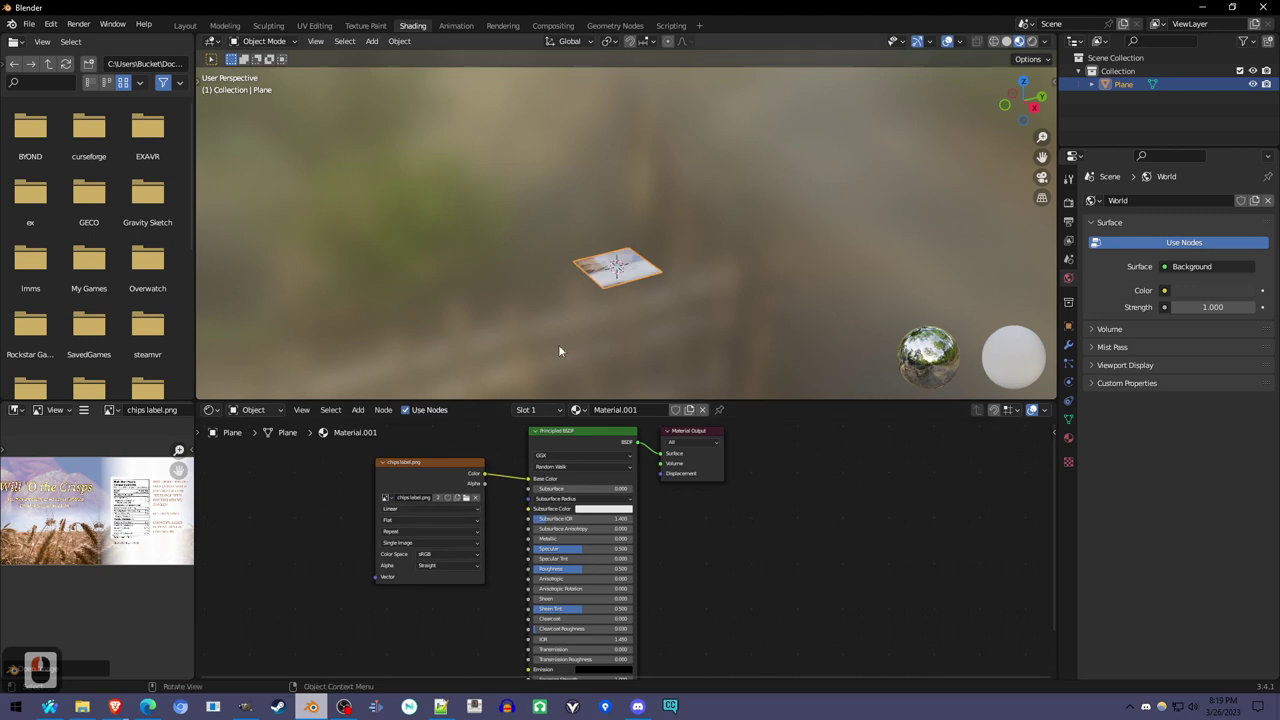
scroll(665, 318, up, 7)
middle_drag(602, 350, 710, 123)
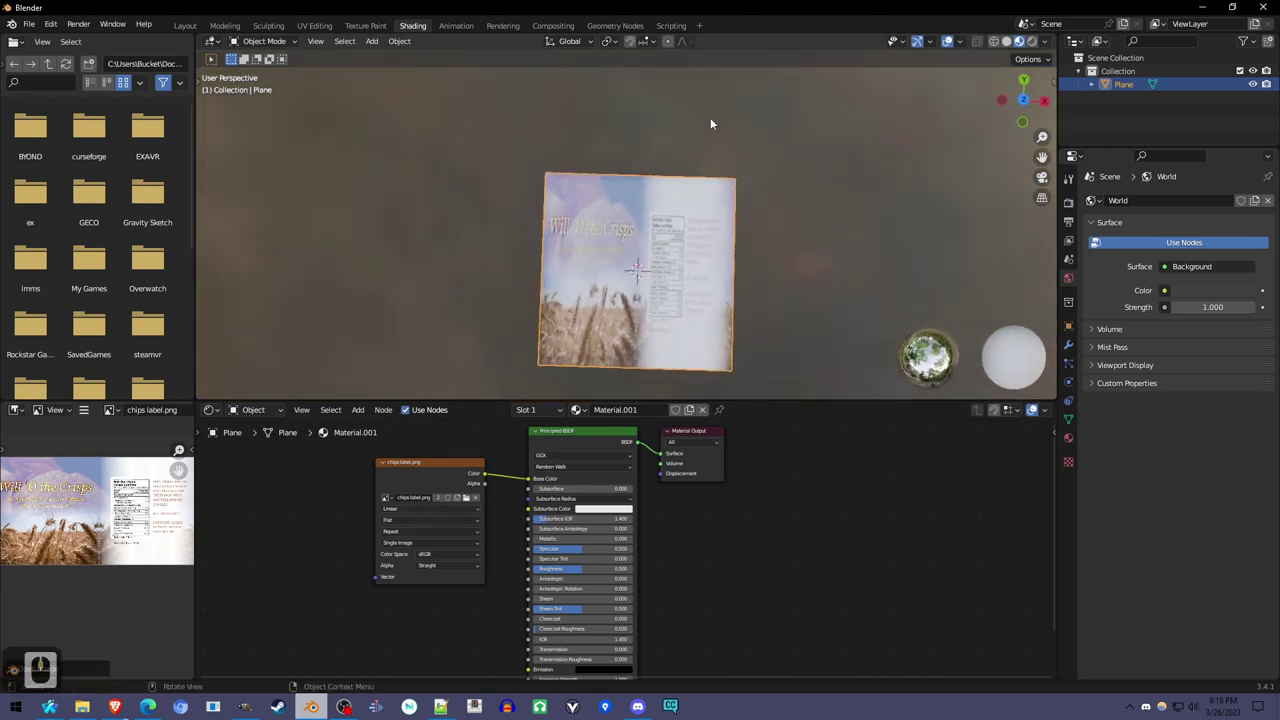
In UV Editing, view the plane from above with viewport shading colour set to Texture
click(314, 28)
scroll(338, 410, down, 2)
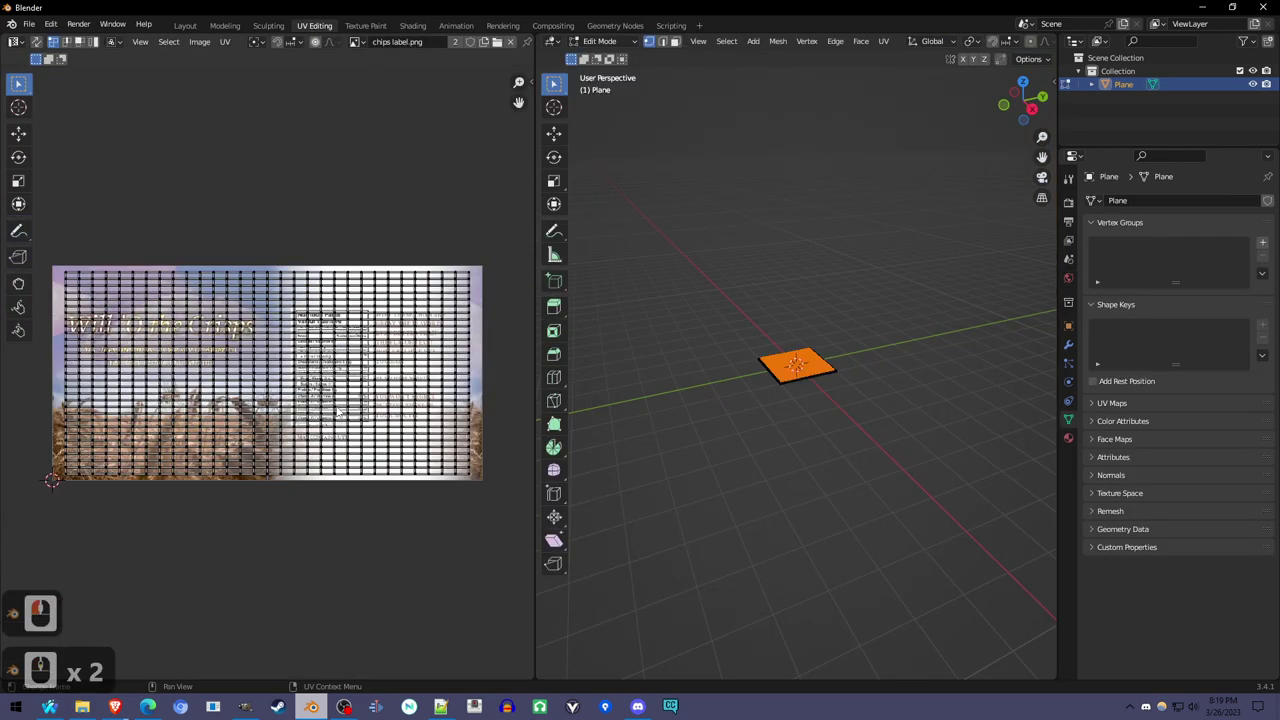
scroll(790, 392, up, 9)
key(7)
key(Tab)
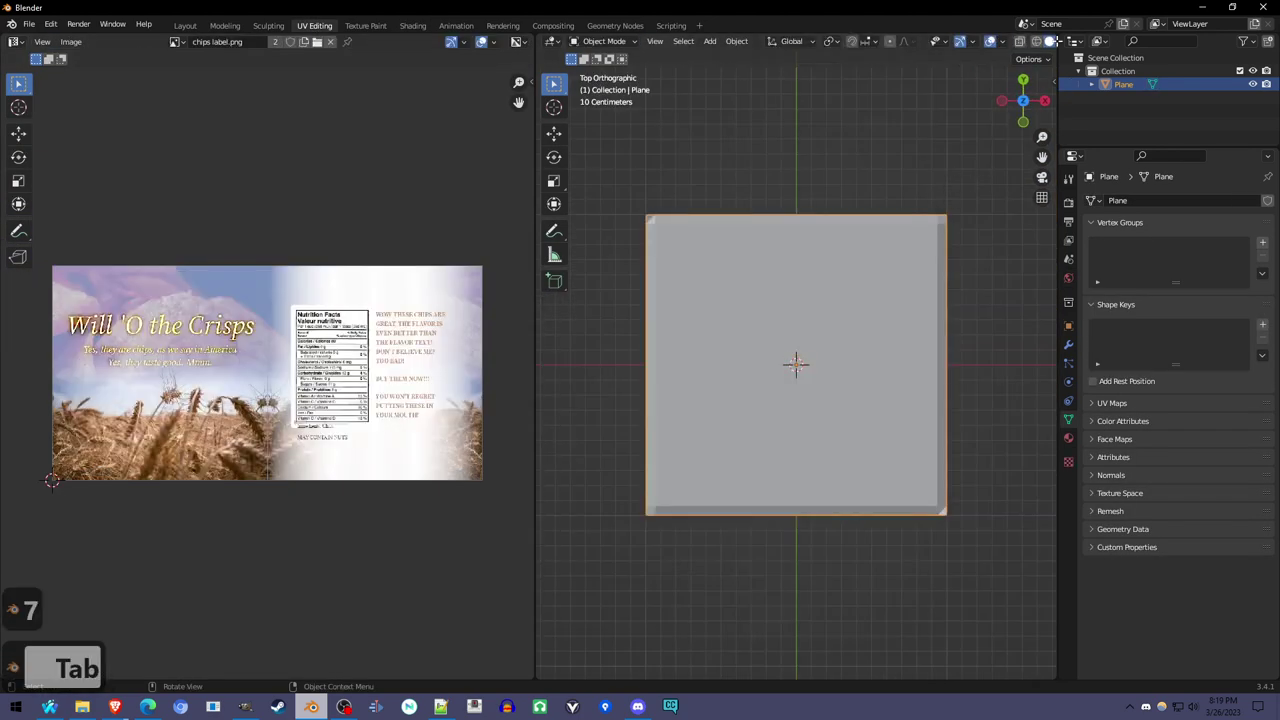
click(1045, 42)
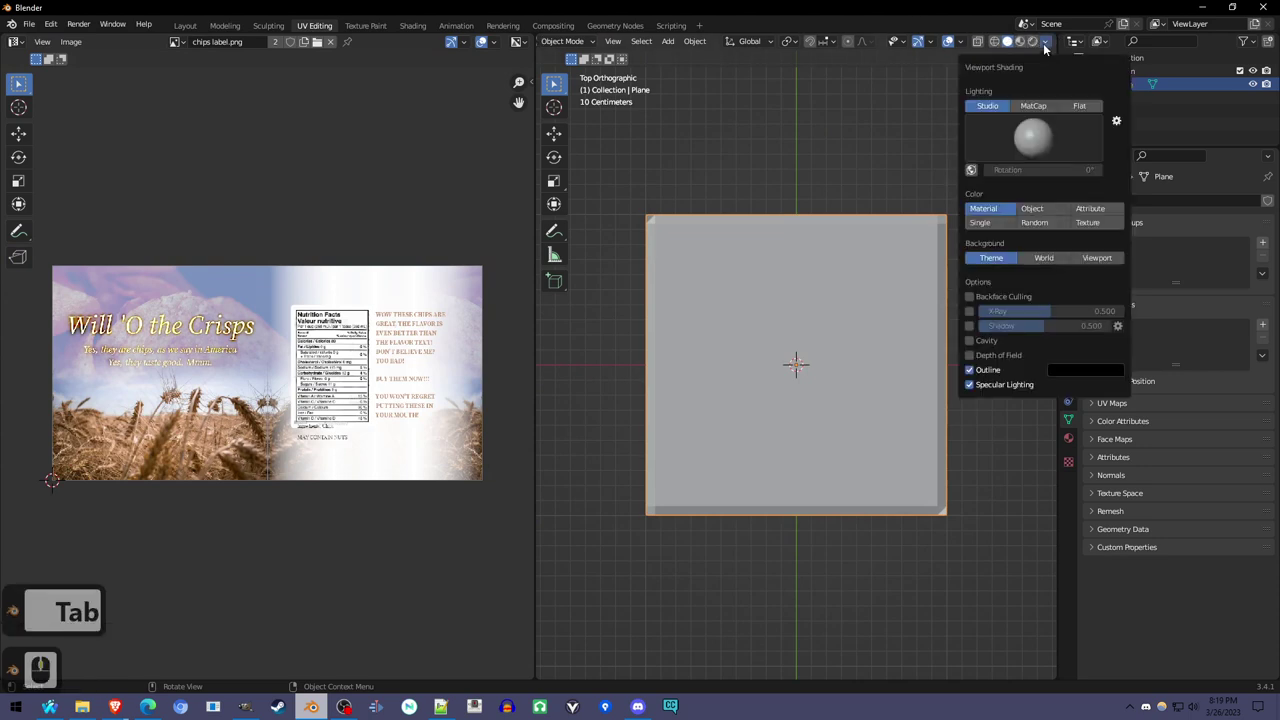
click(1088, 223)
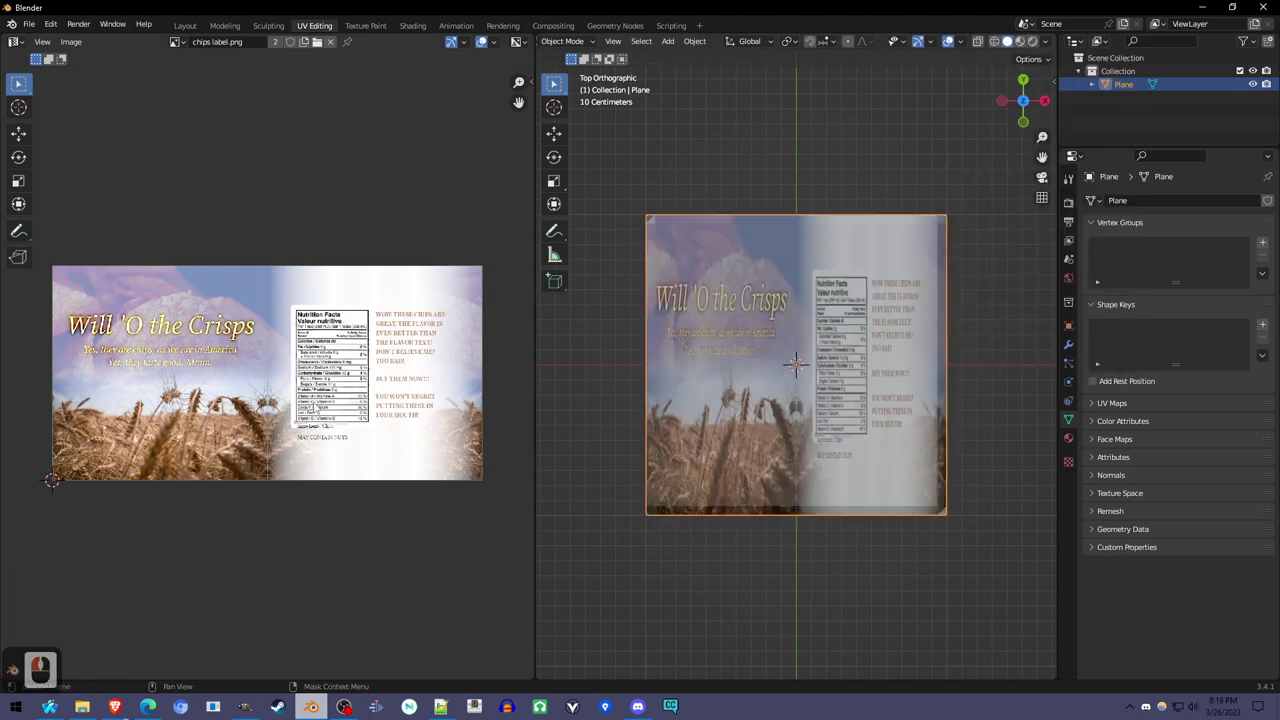
Enter Edit Mode on the plane and select the whole mesh
click(258, 451)
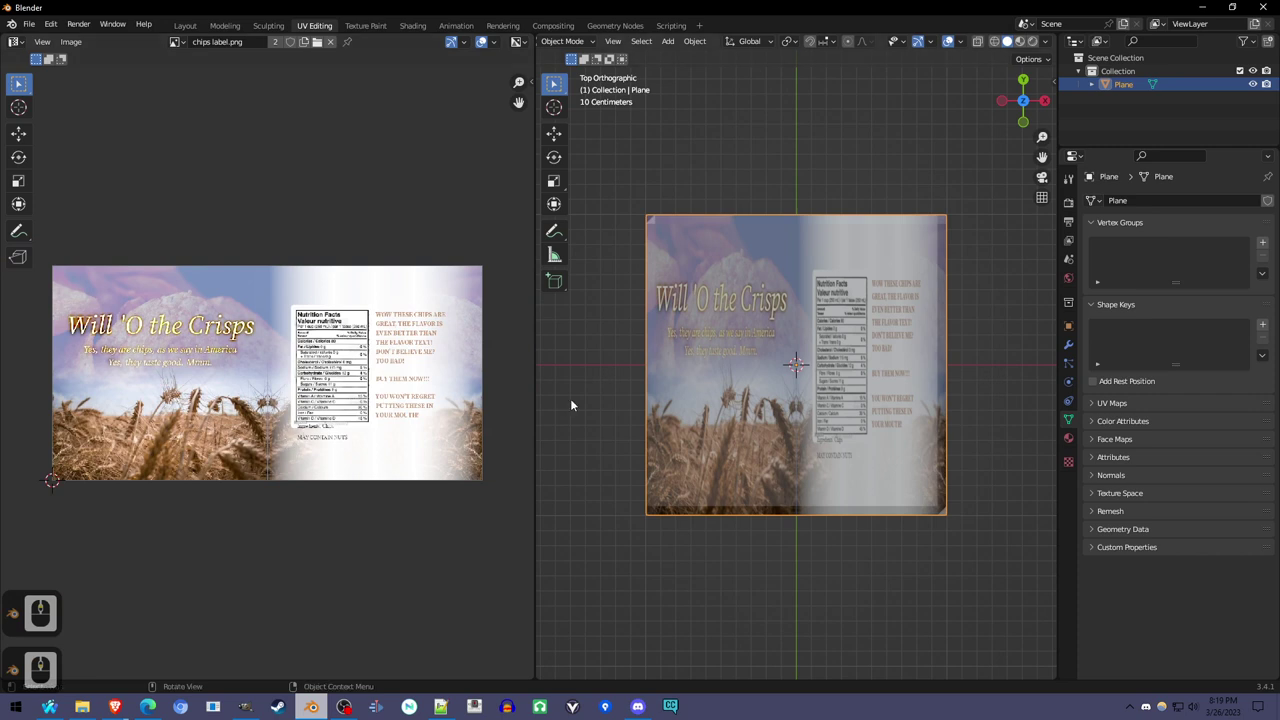
key(Tab)
key(a)
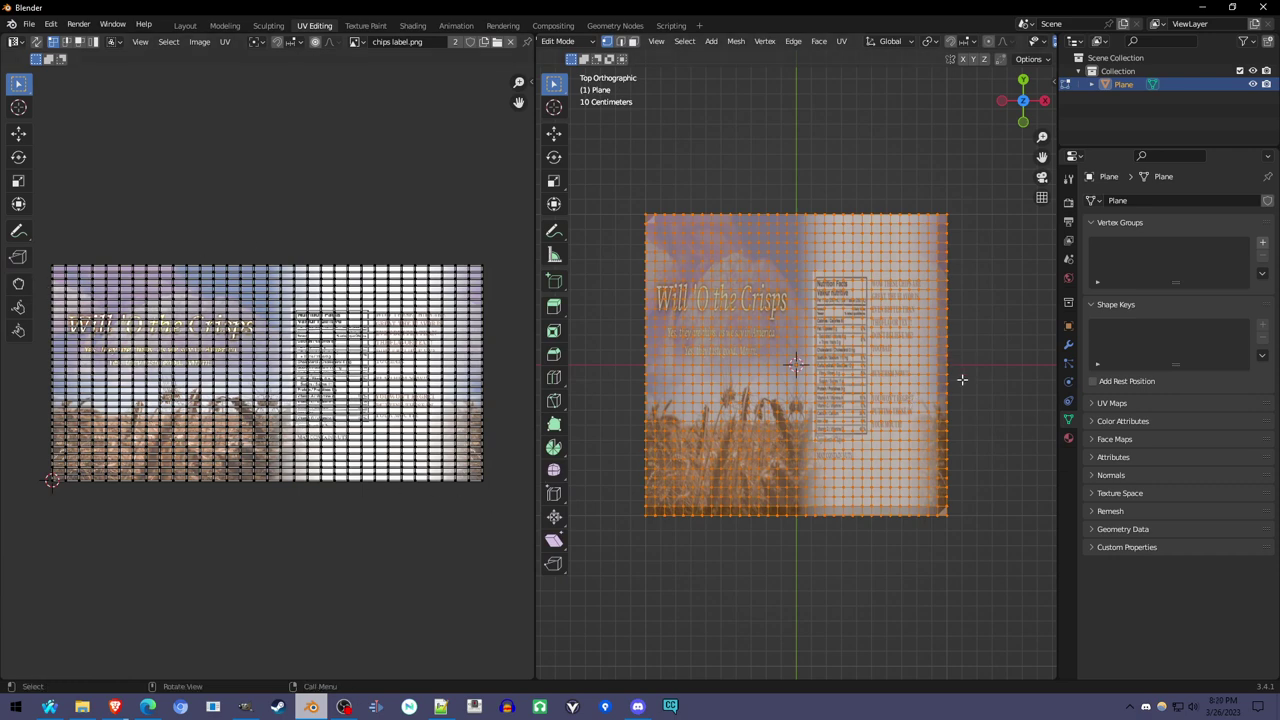
Set the UV pivot to 2D Cursor and scale all UVs by 0.5 along X
key(a)
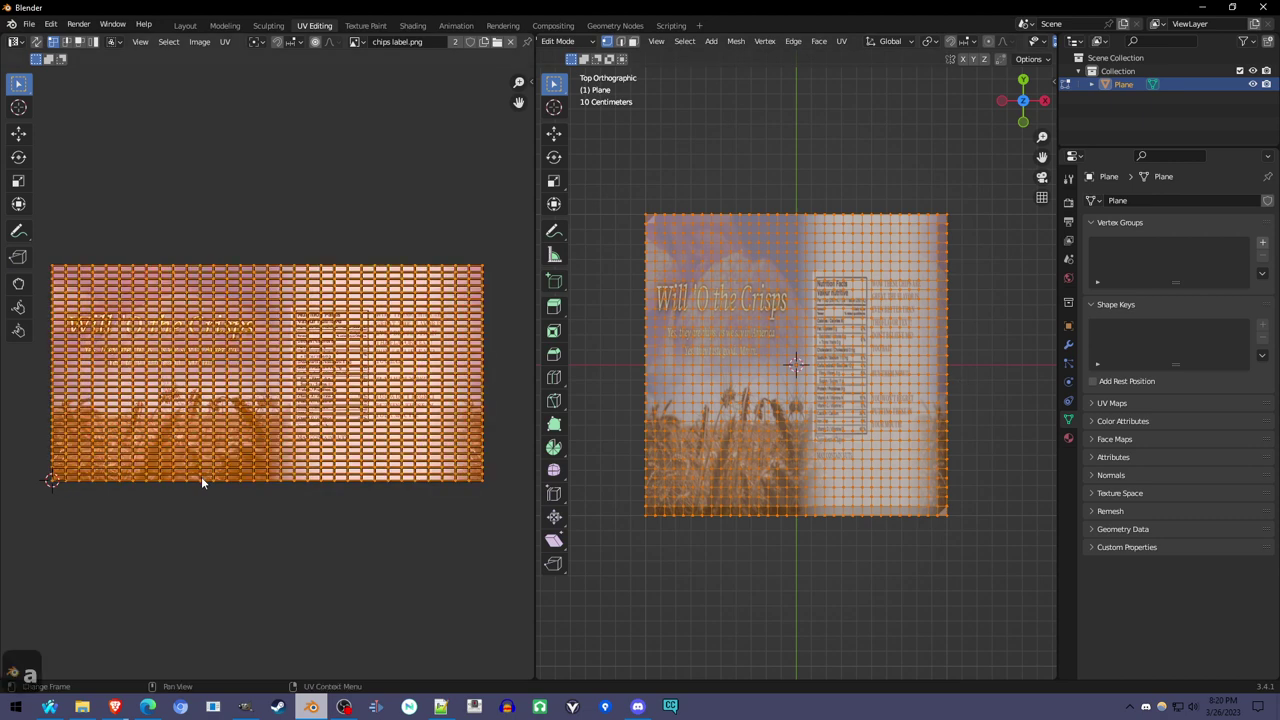
key(period)
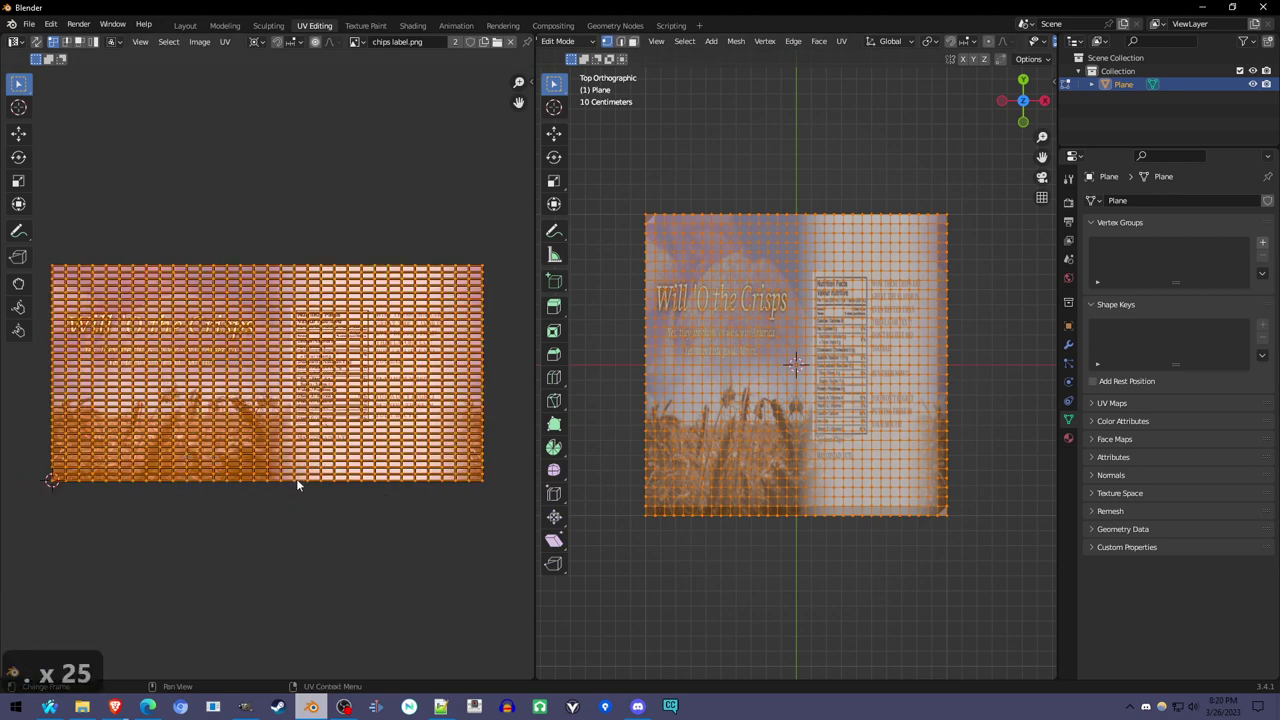
click(255, 42)
click(280, 86)
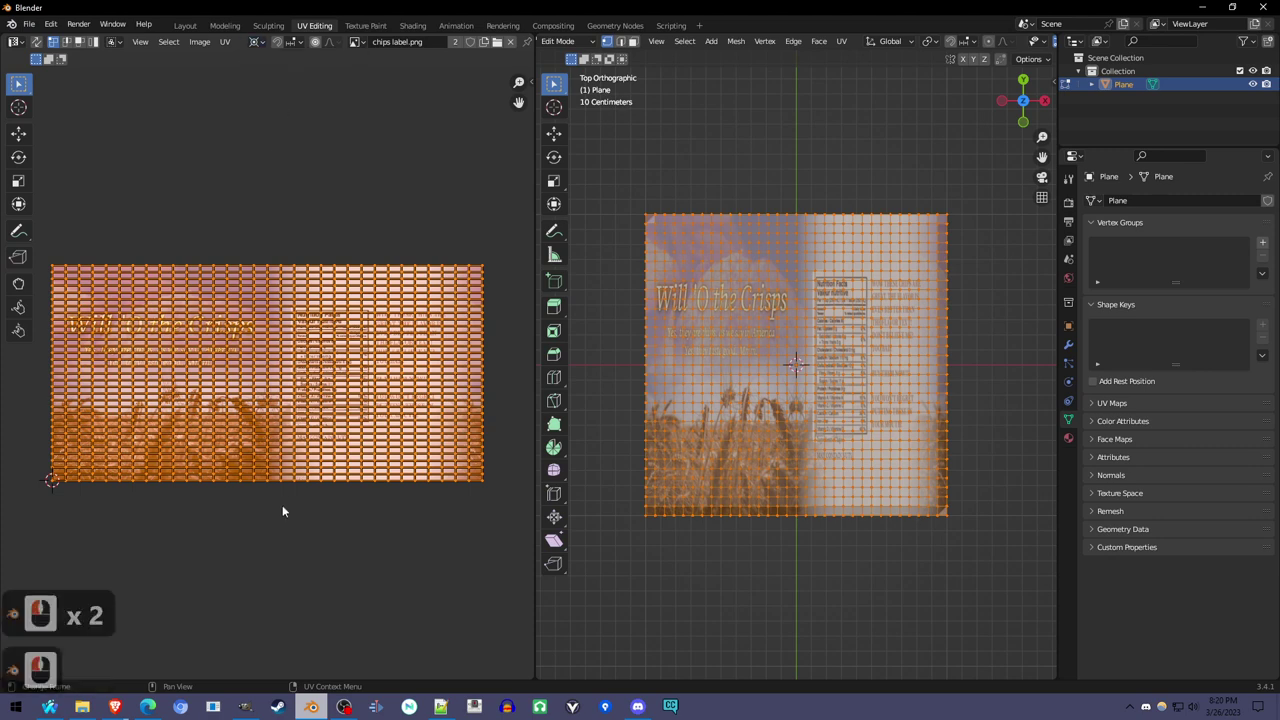
key(s)
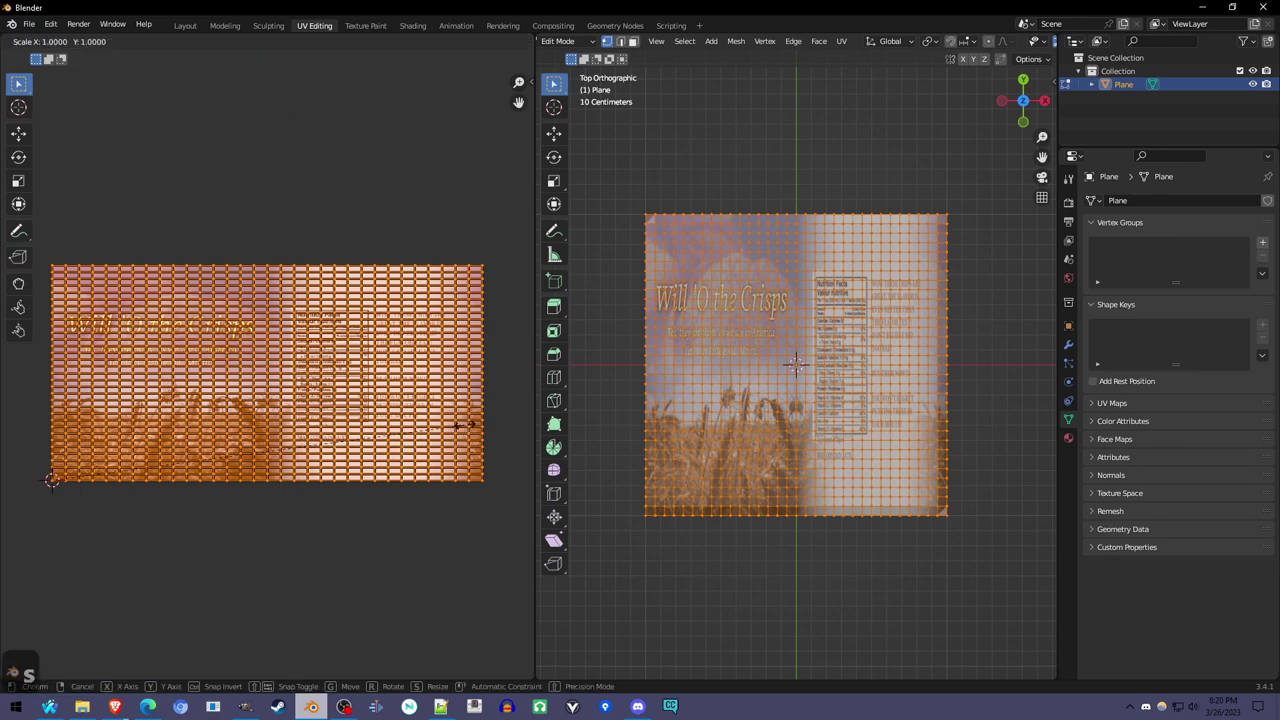
key(x)
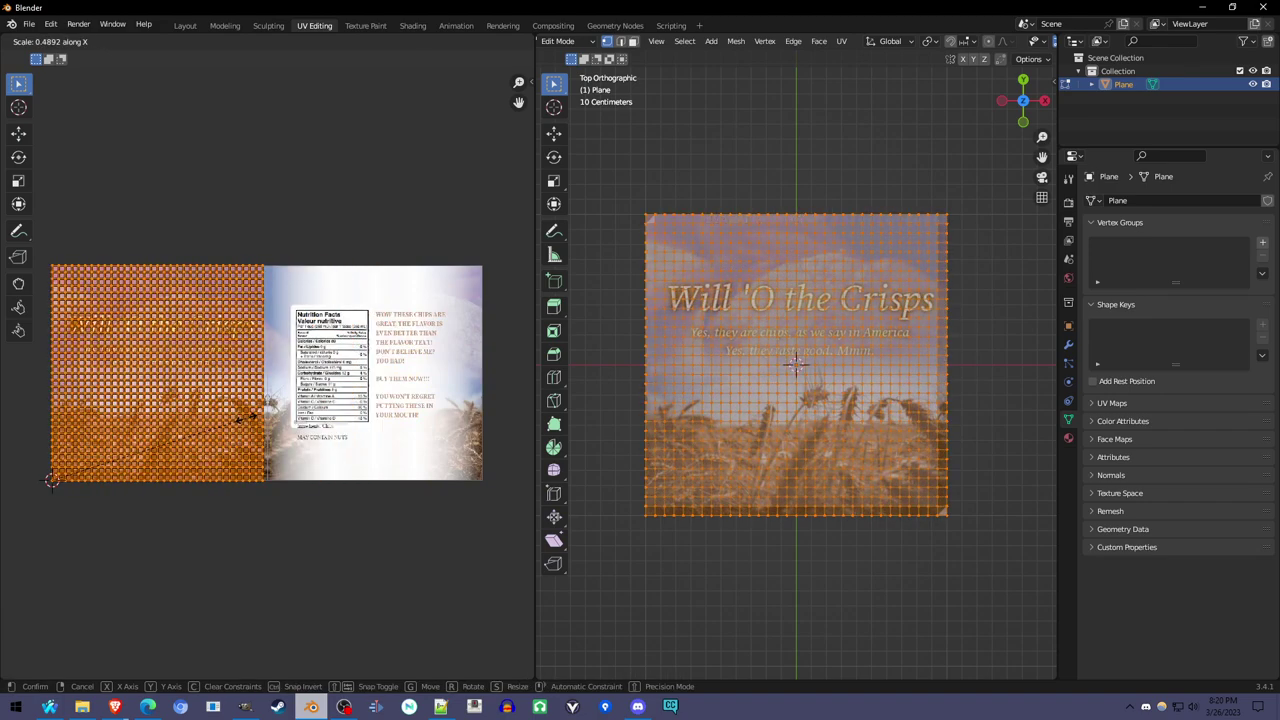
text(.5)
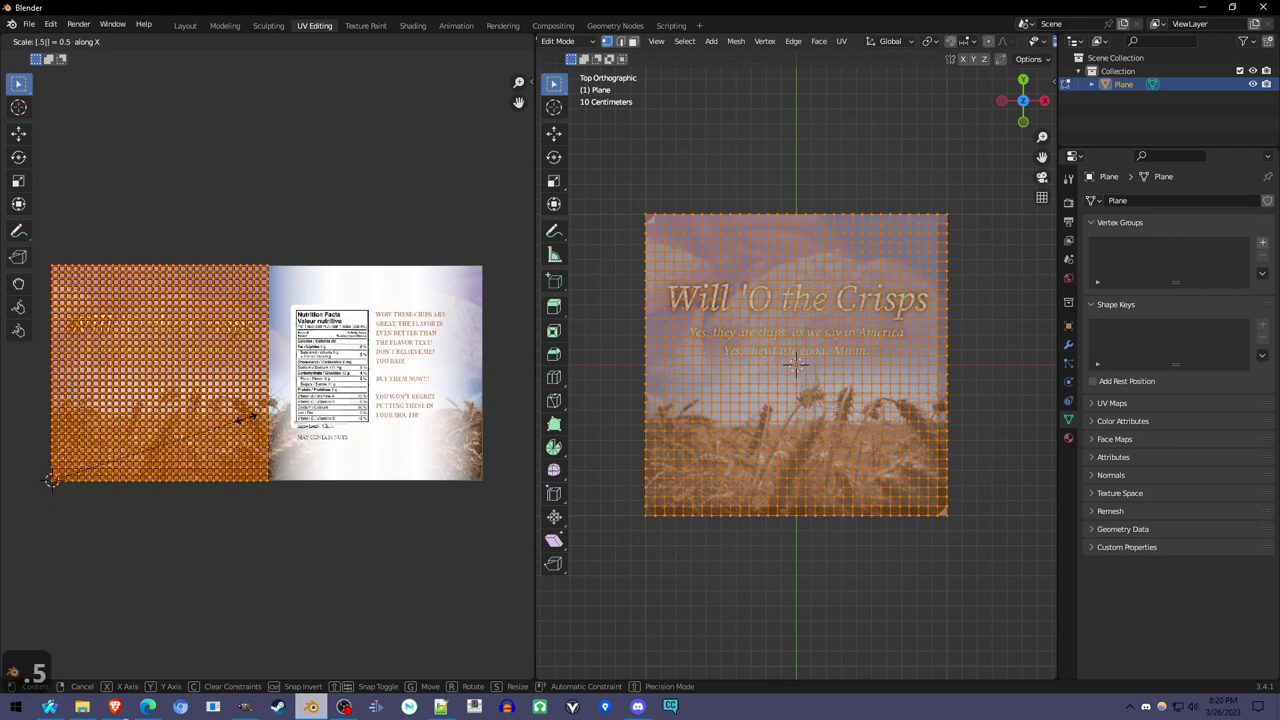
key(Return)
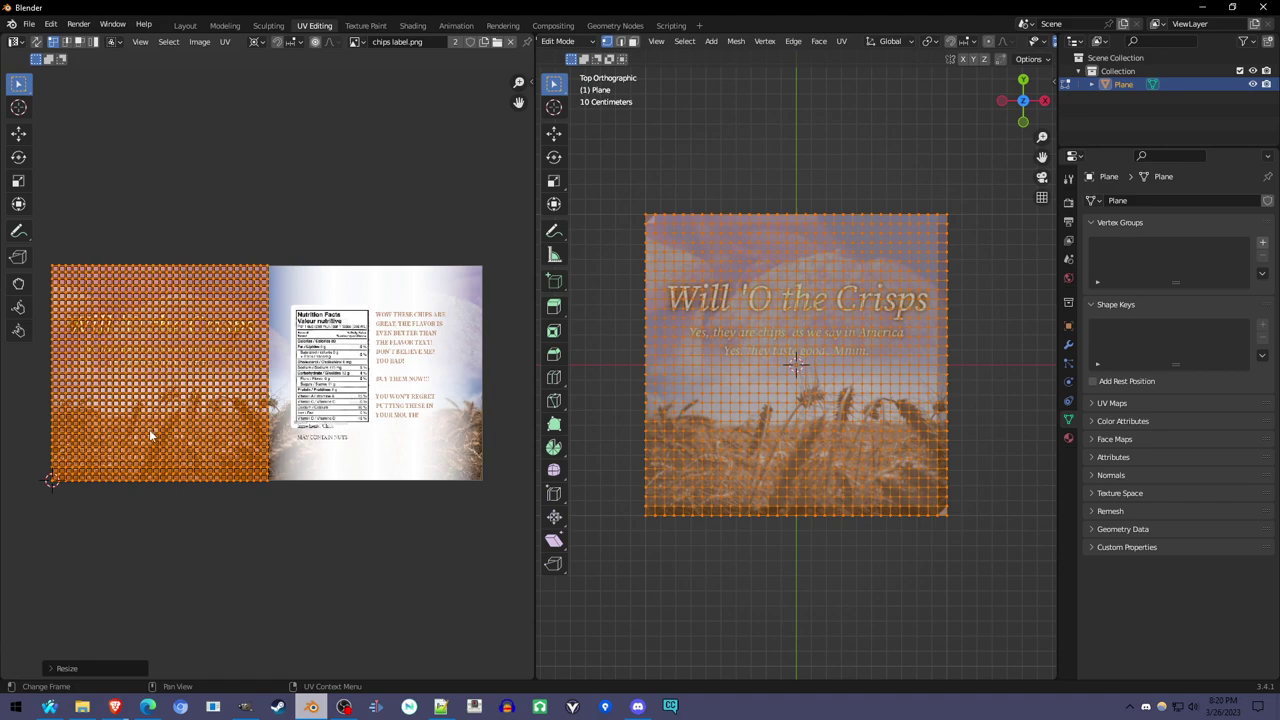
middle_drag(760, 420, 805, 298)
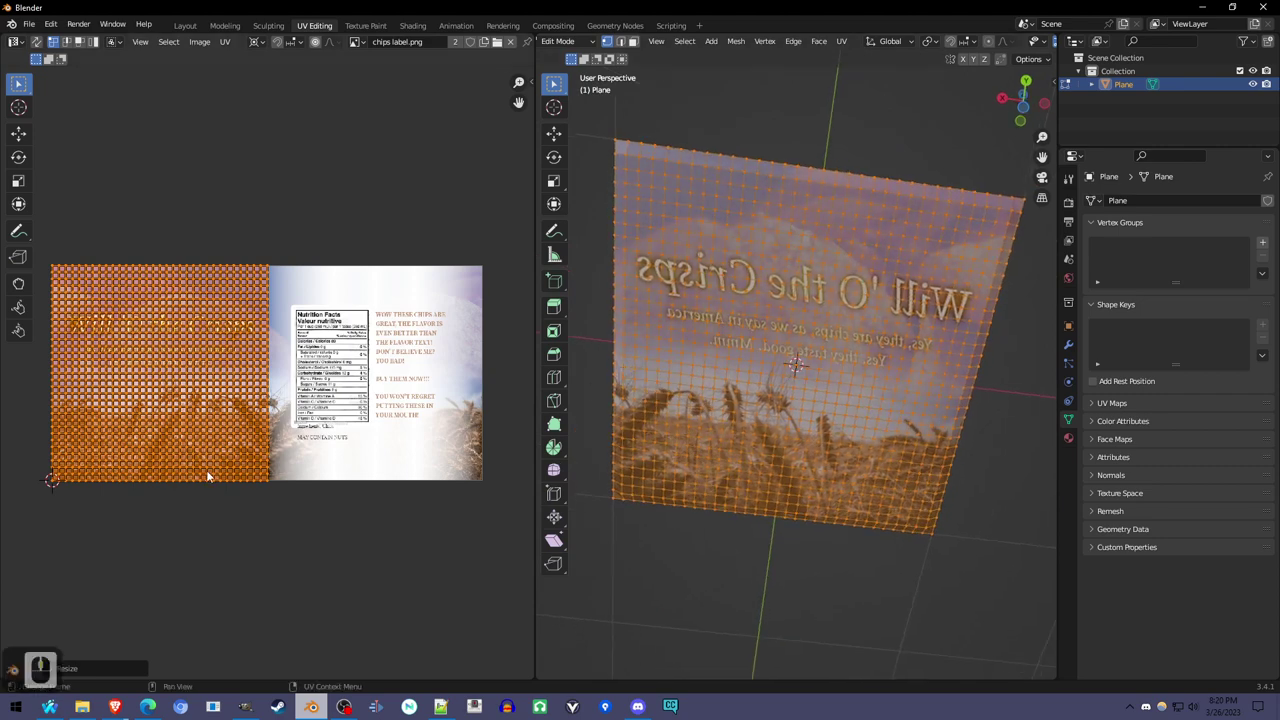
From front view with X-ray on, box-select the plane's lower-side vertices
key(KP_1)
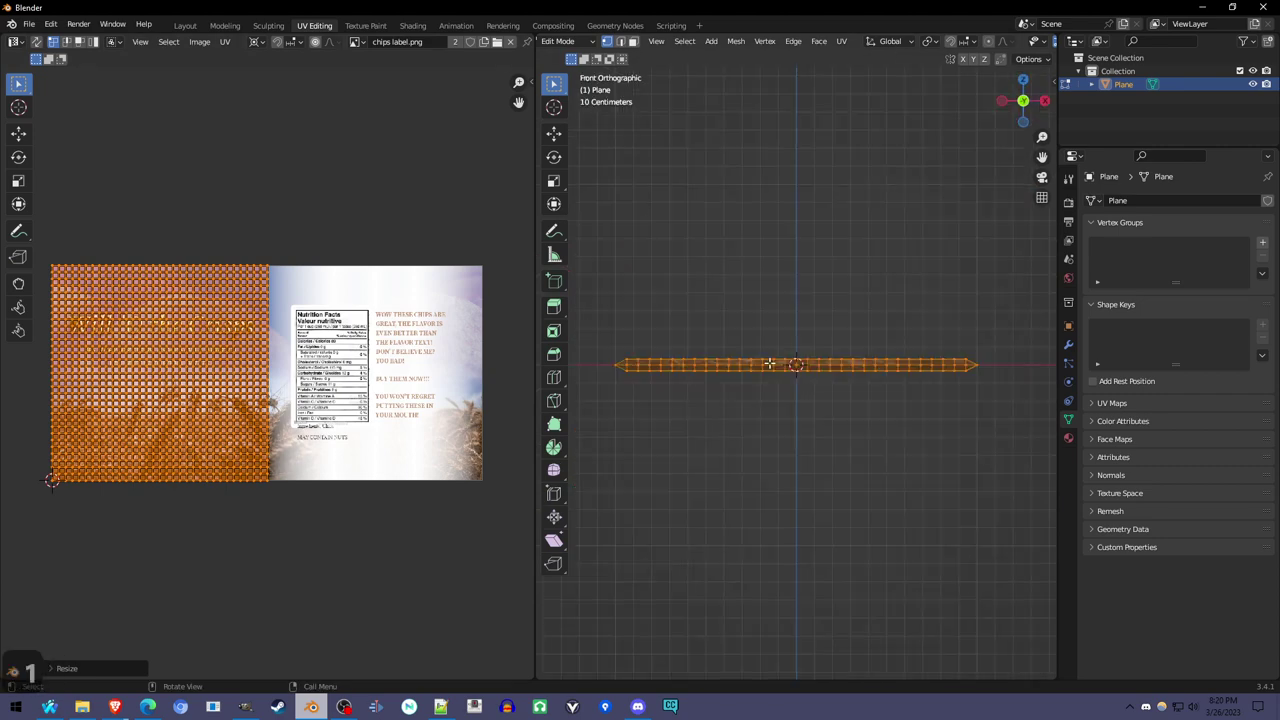
key(alt+z)
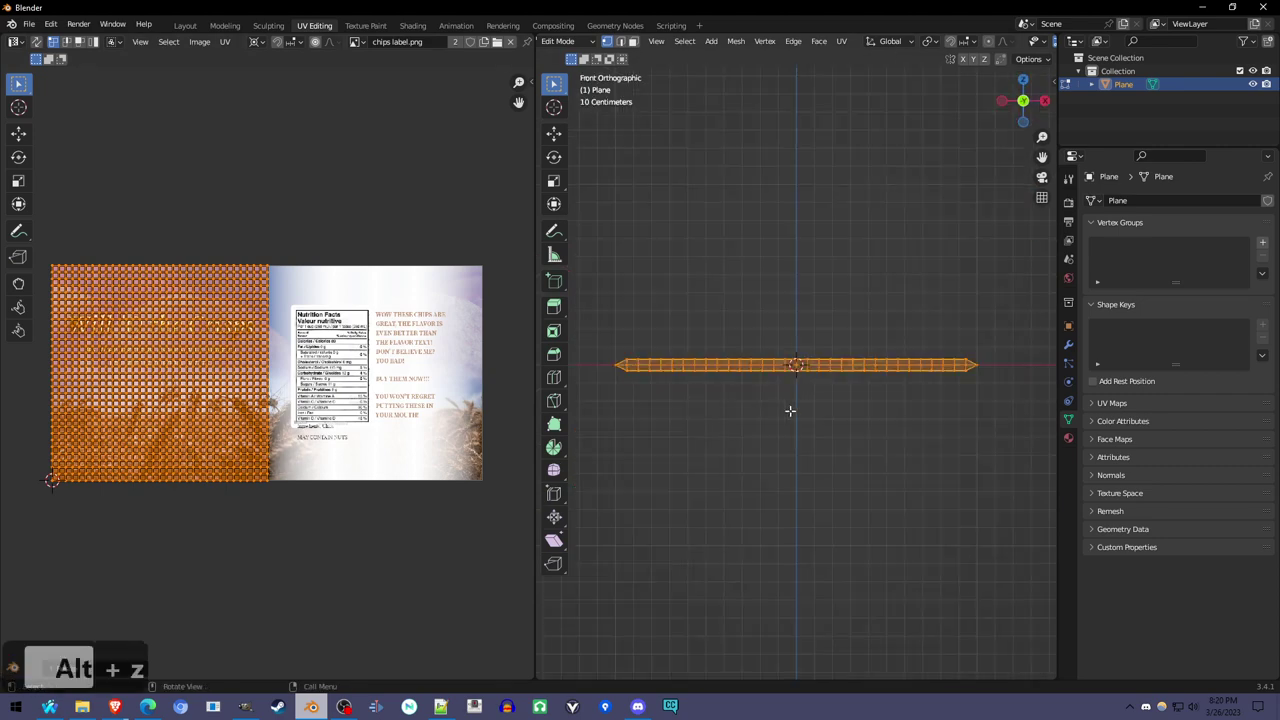
drag(604, 387, 1031, 362)
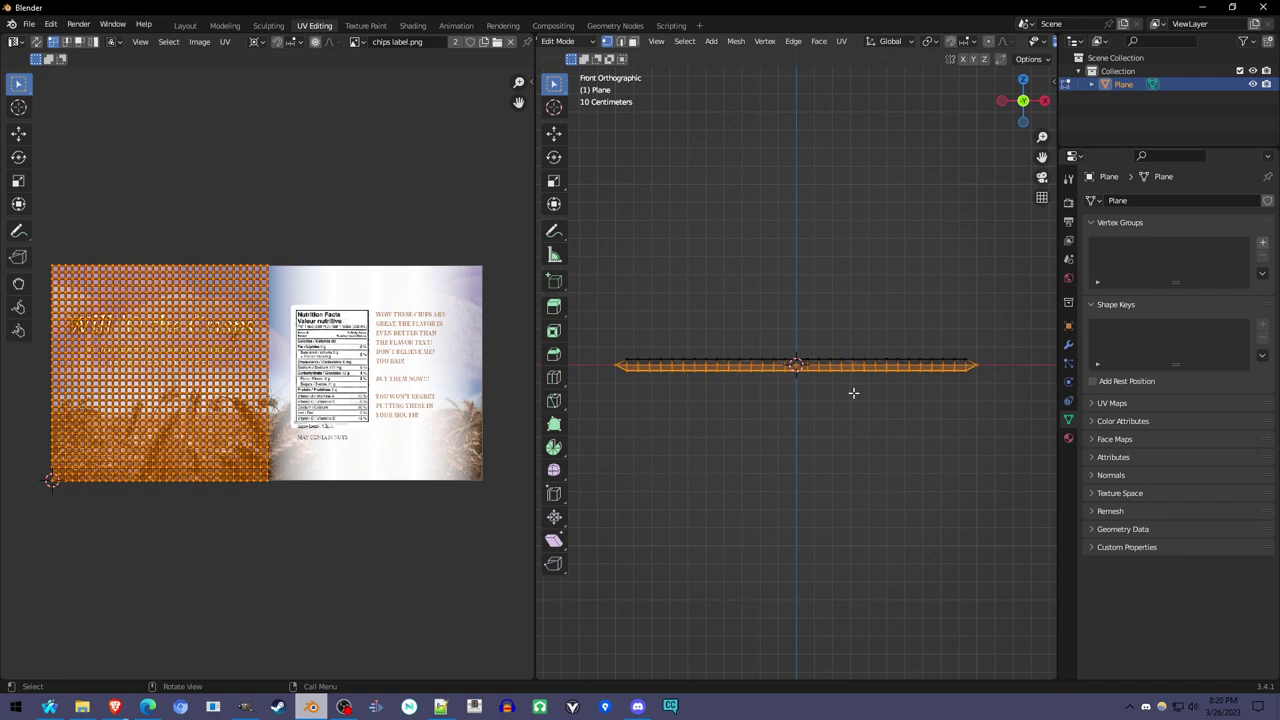
key(alt+z)
middle_drag(886, 442, 760, 420)
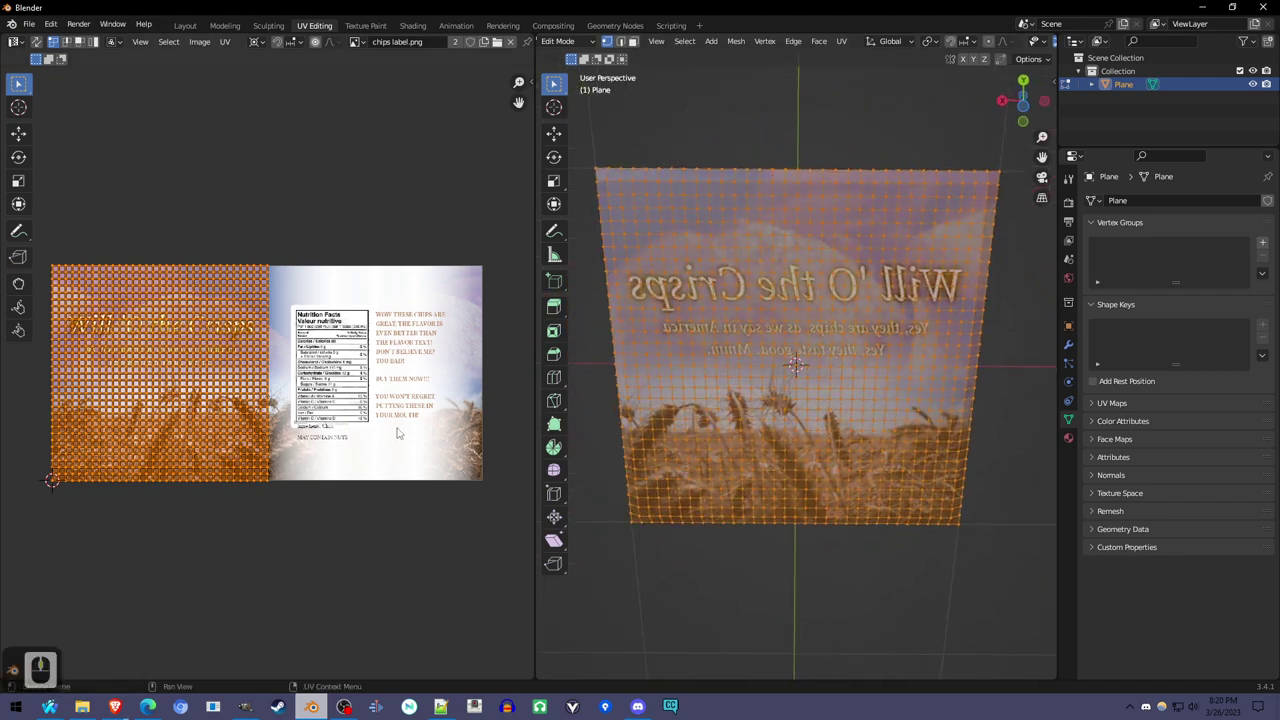
mouse_move(625, 399)
middle_down()
mouse_move(846, 506)
mouse_move(615, 404)
middle_up()
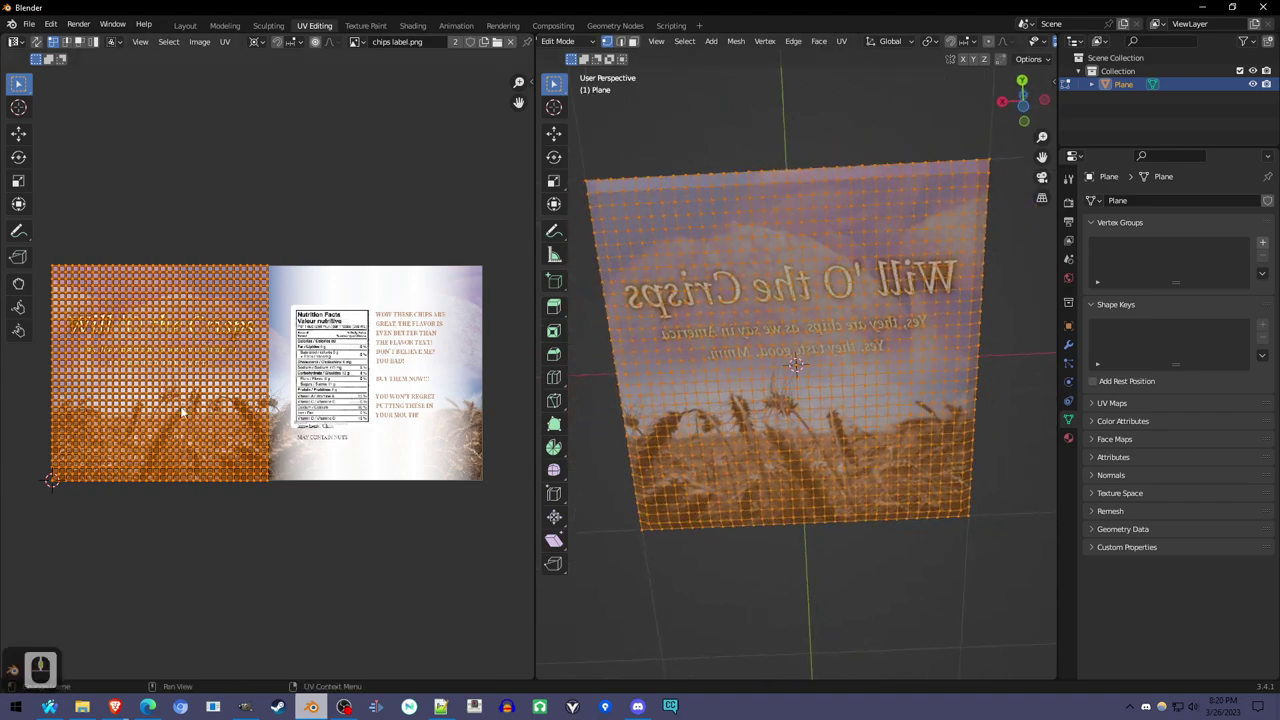
Move the selected UVs 0.5 along X onto the nutrition-facts half
key(g)
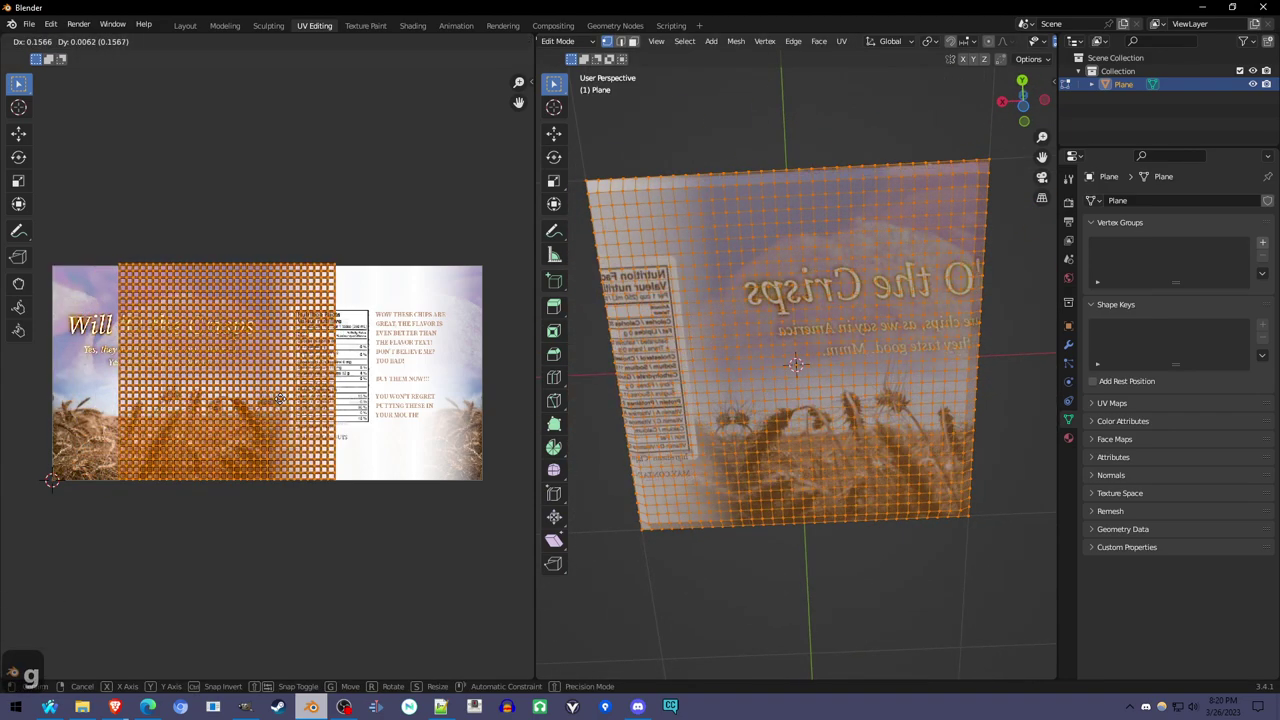
key(x)
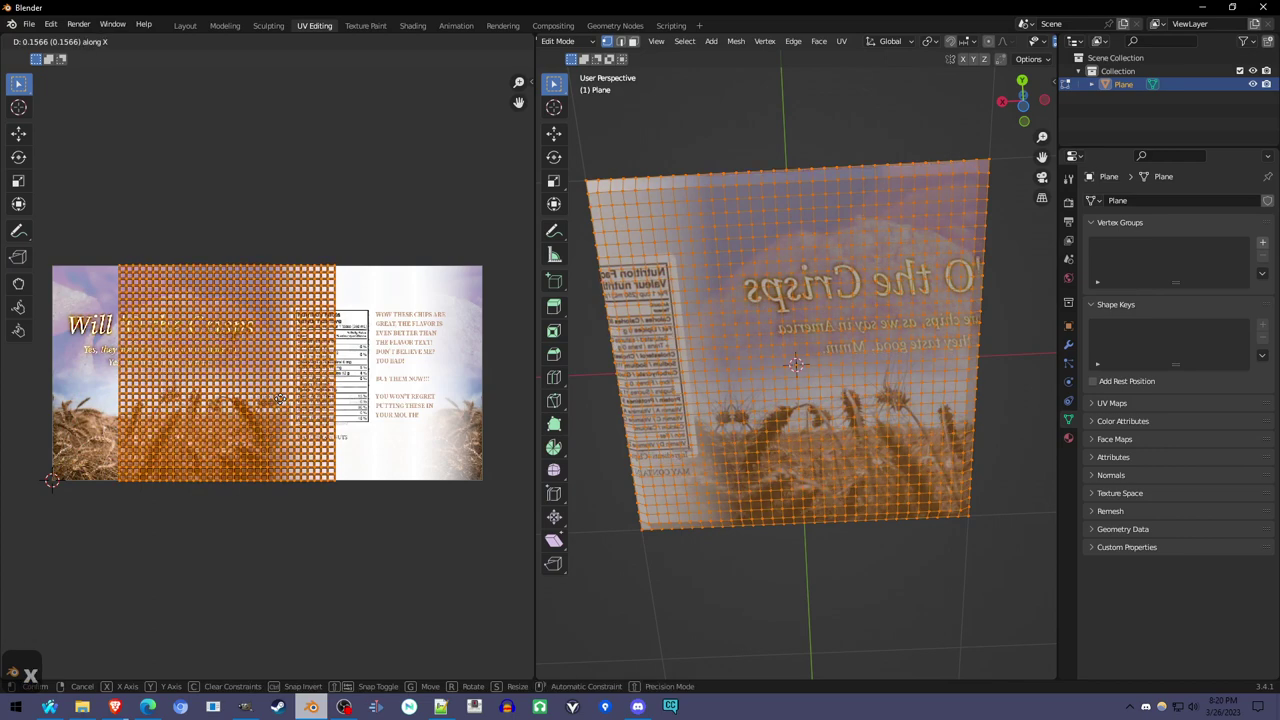
text(.5)
key(Return)
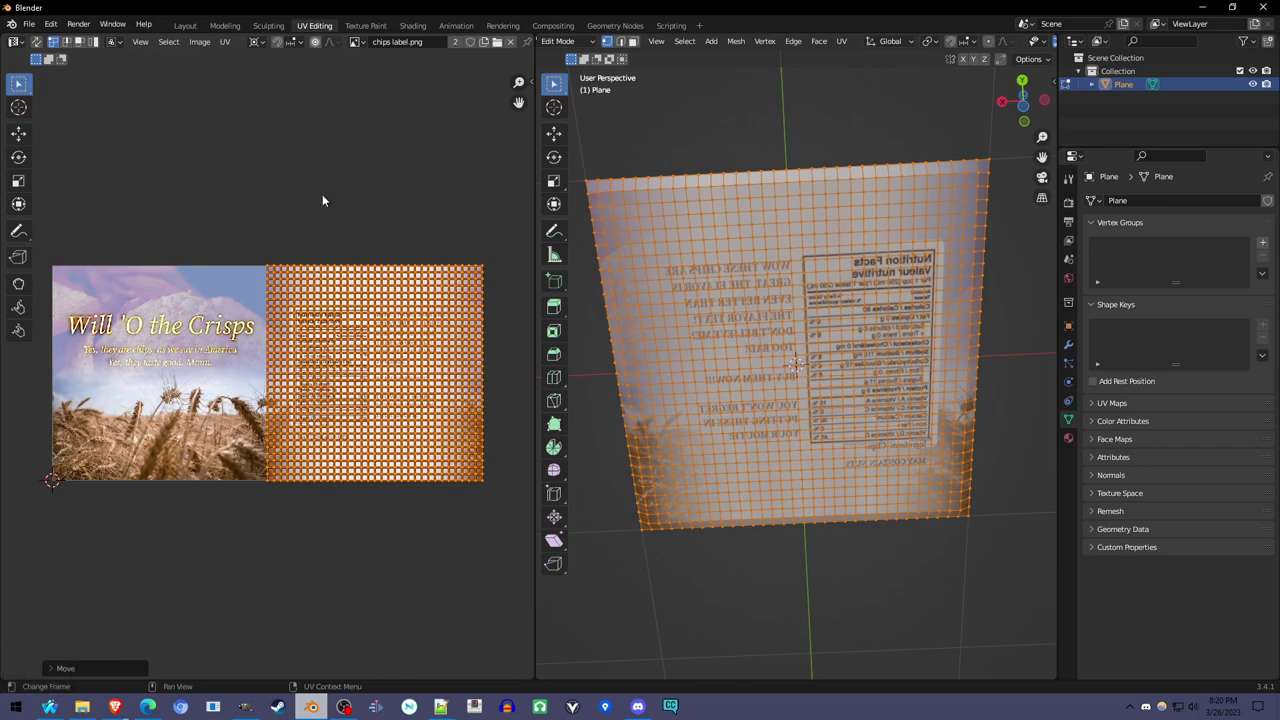
Change the UV sticky selection mode and mirror the selected UVs with X scale -1
click(255, 43)
click(278, 72)
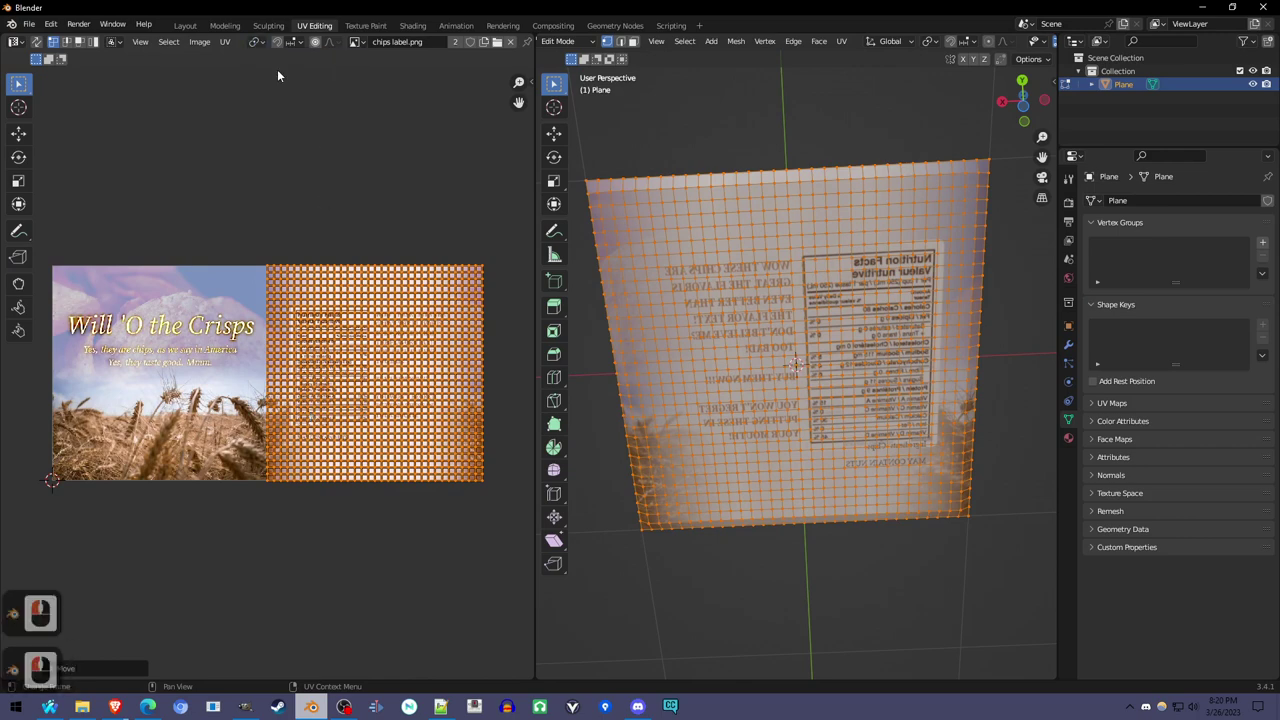
key(s)
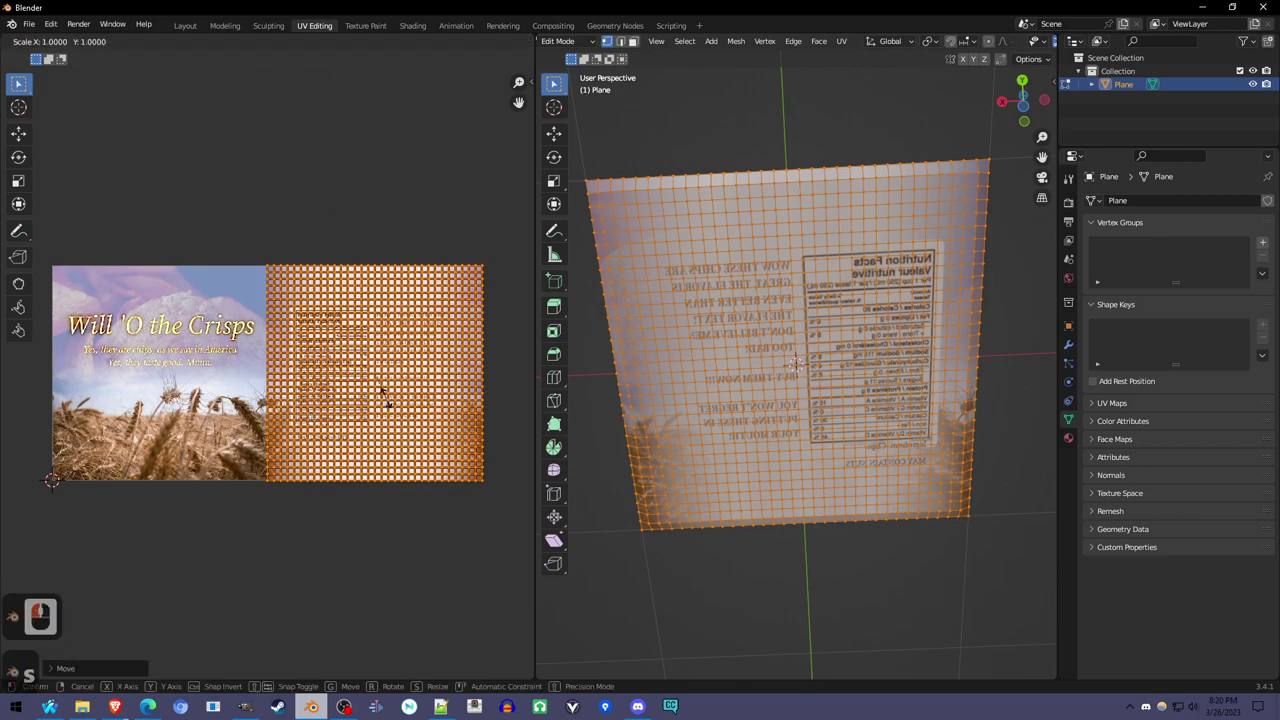
key(x)
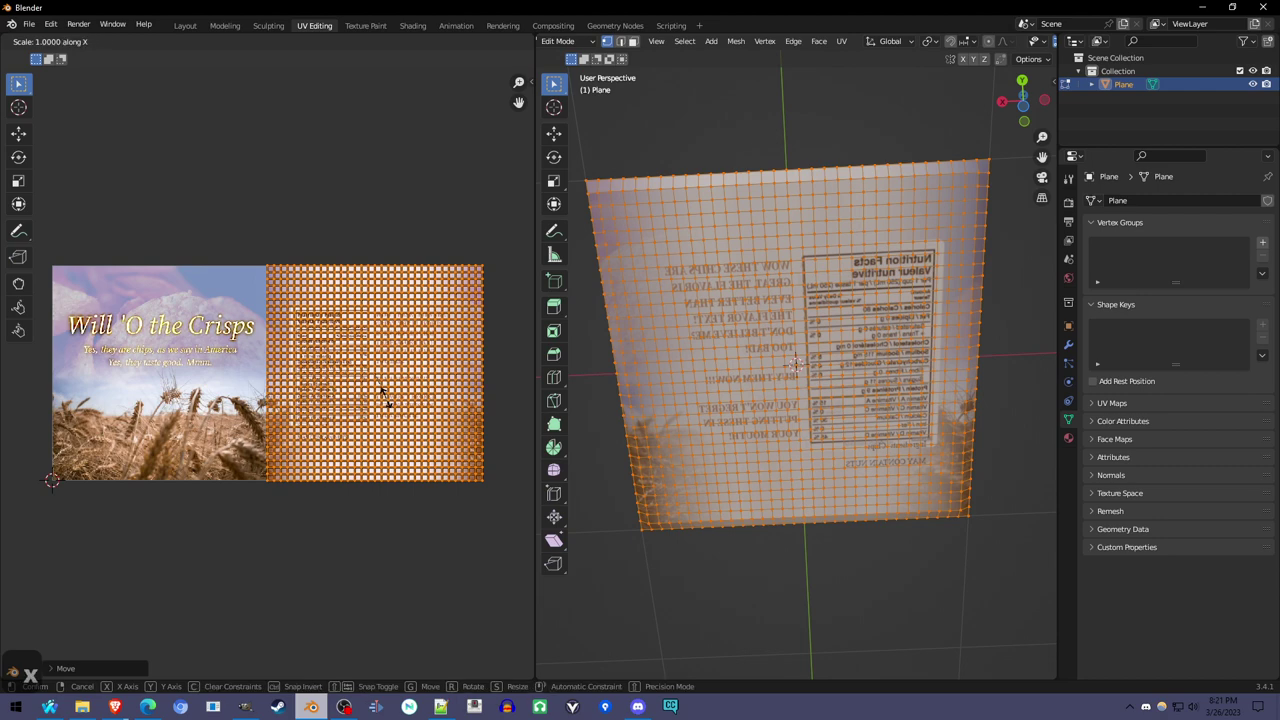
text(-1)
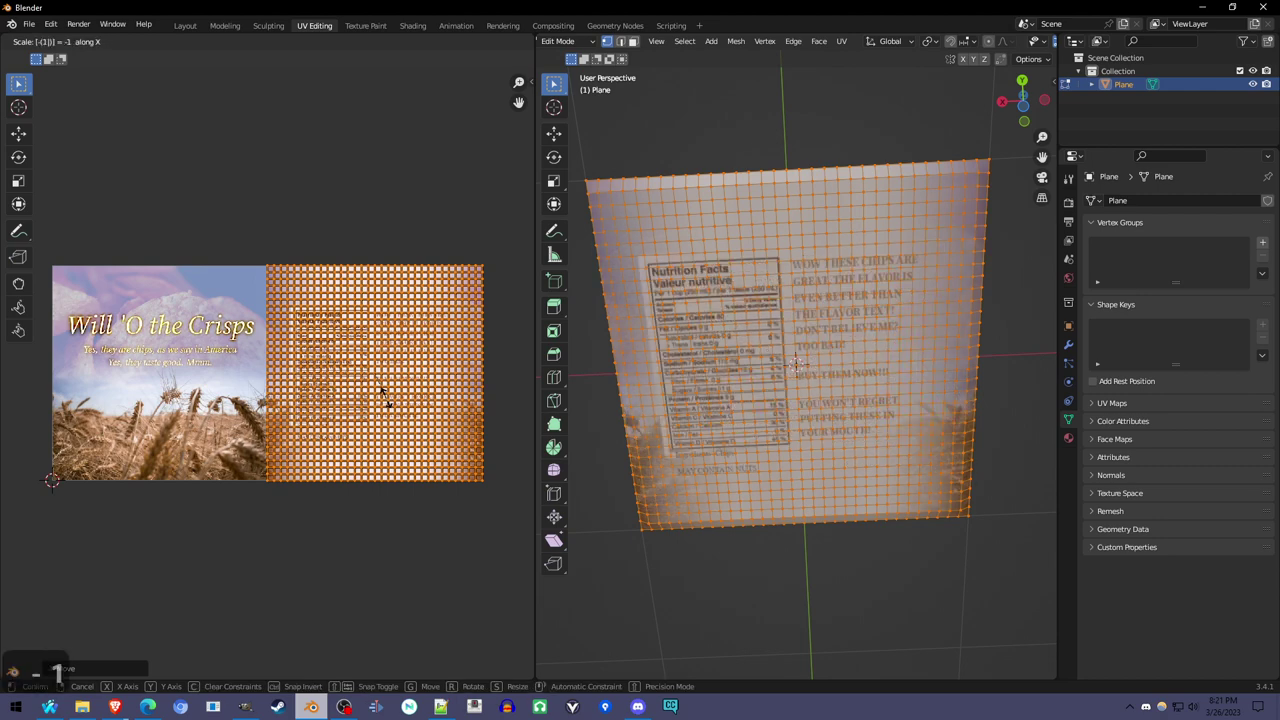
key(Return)
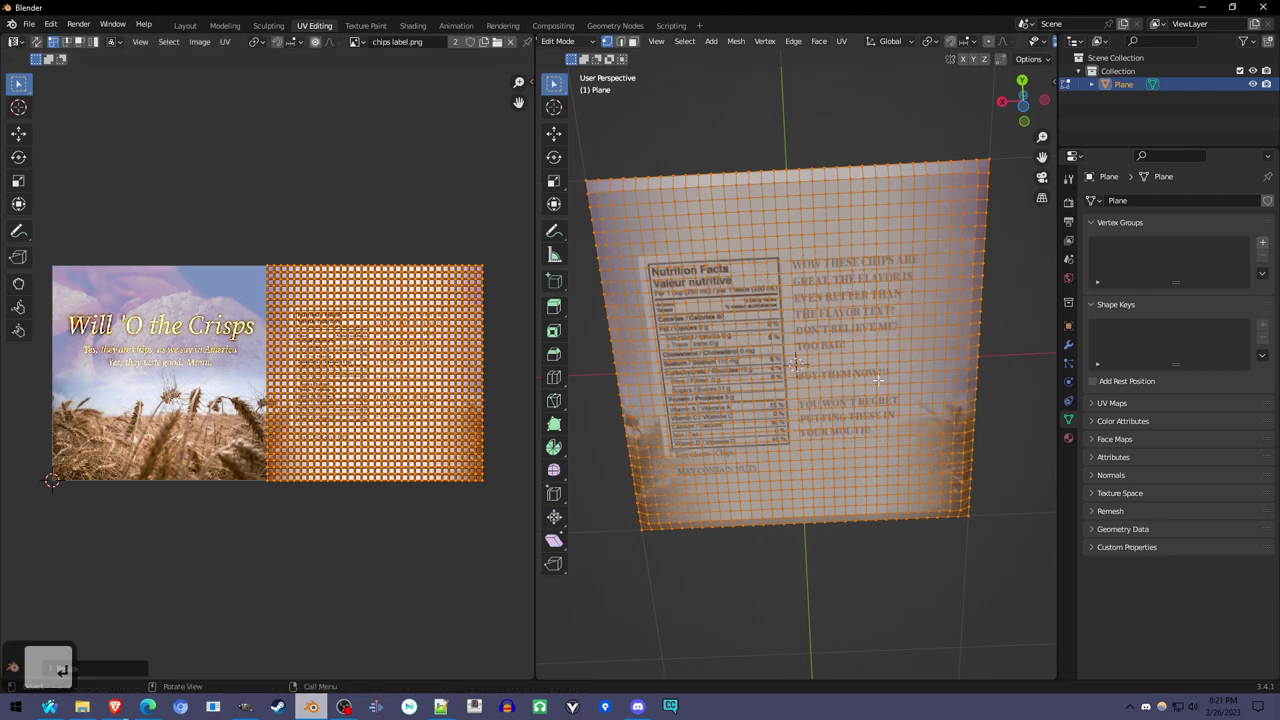
Return to Object Mode and orbit to view the label on both sides
click(225, 42)
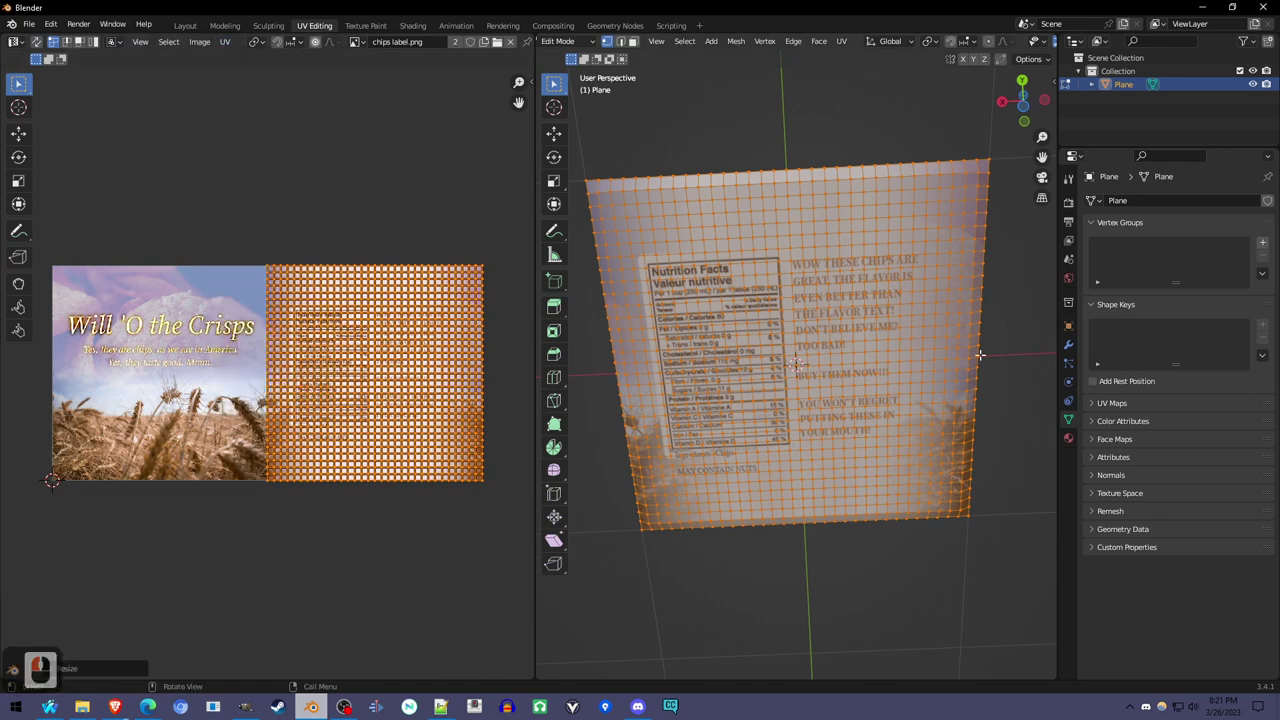
key(Tab)
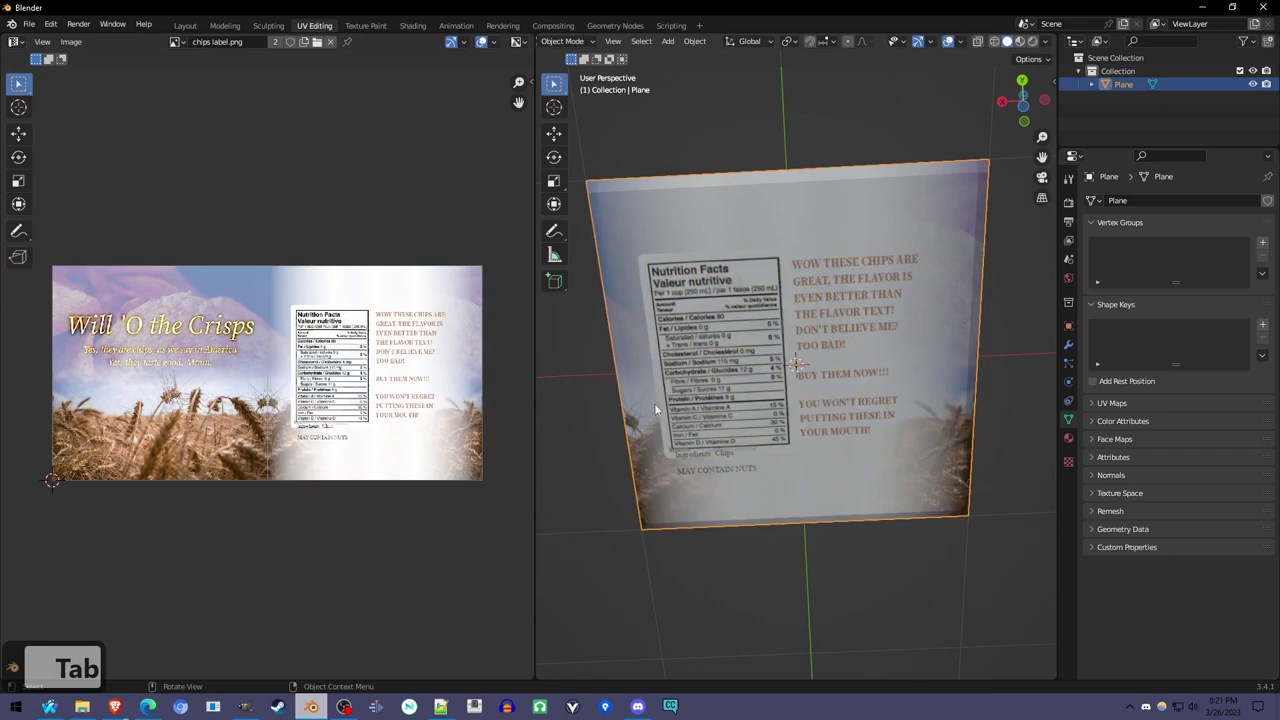
middle_drag(645, 382, 886, 400)
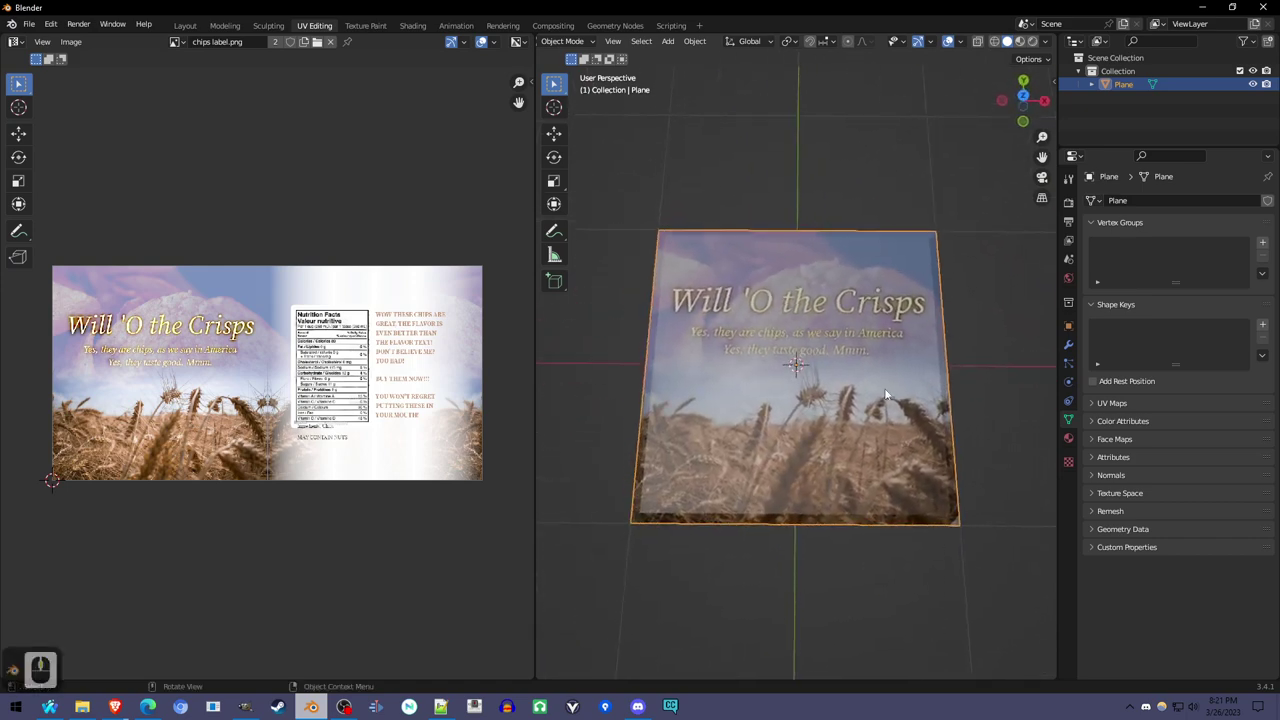
In Layout, add default Cloth physics to the plane and play the animation to test it
click(185, 26)
scroll(653, 389, down, 3)
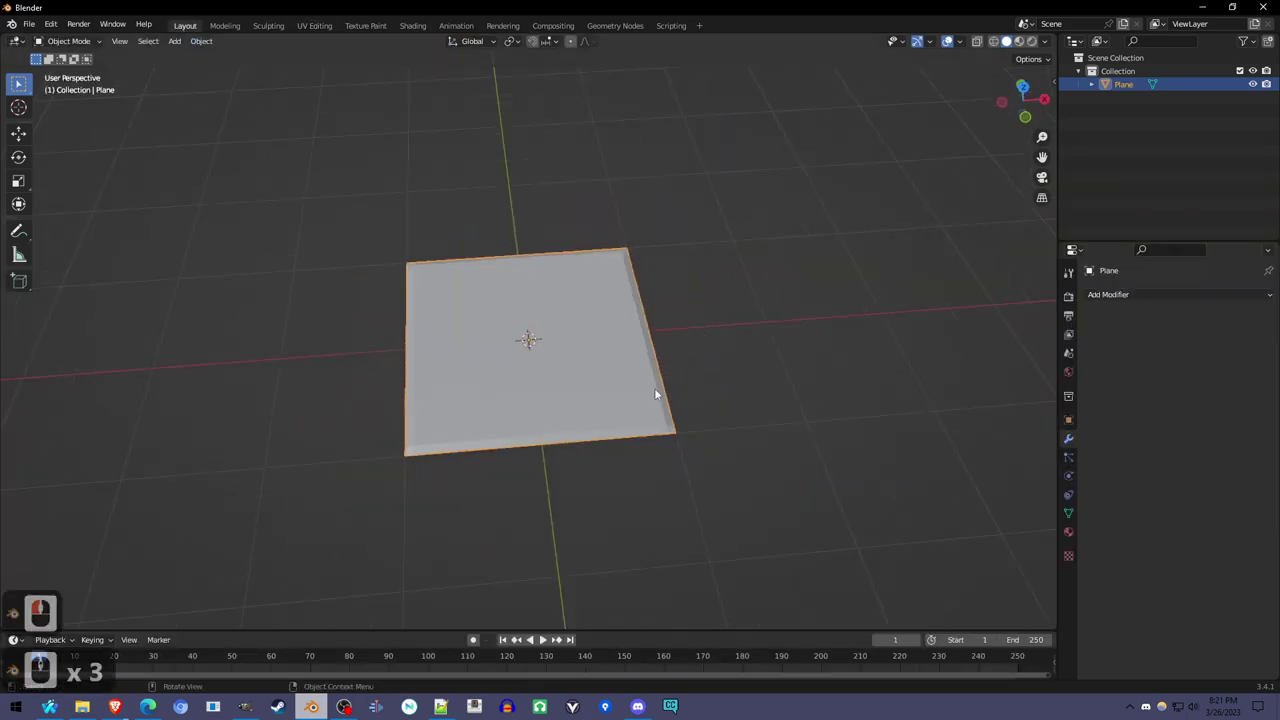
middle_drag(683, 369, 683, 406)
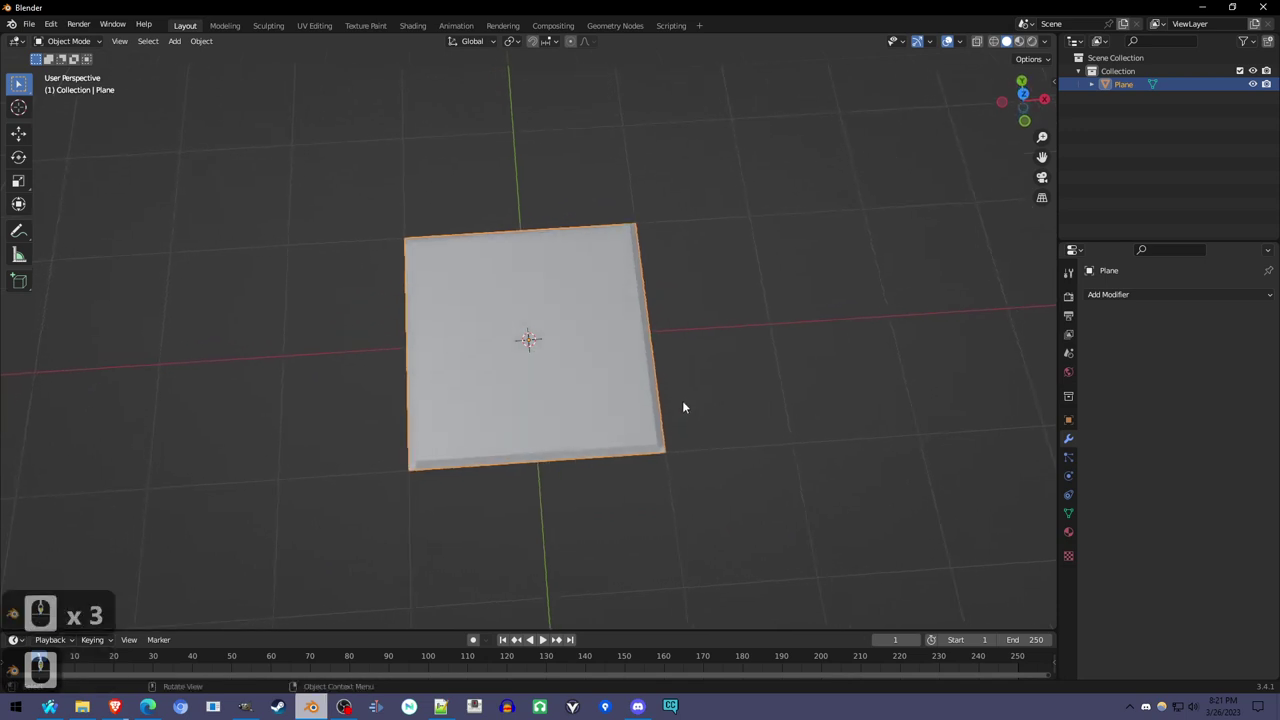
click(1068, 480)
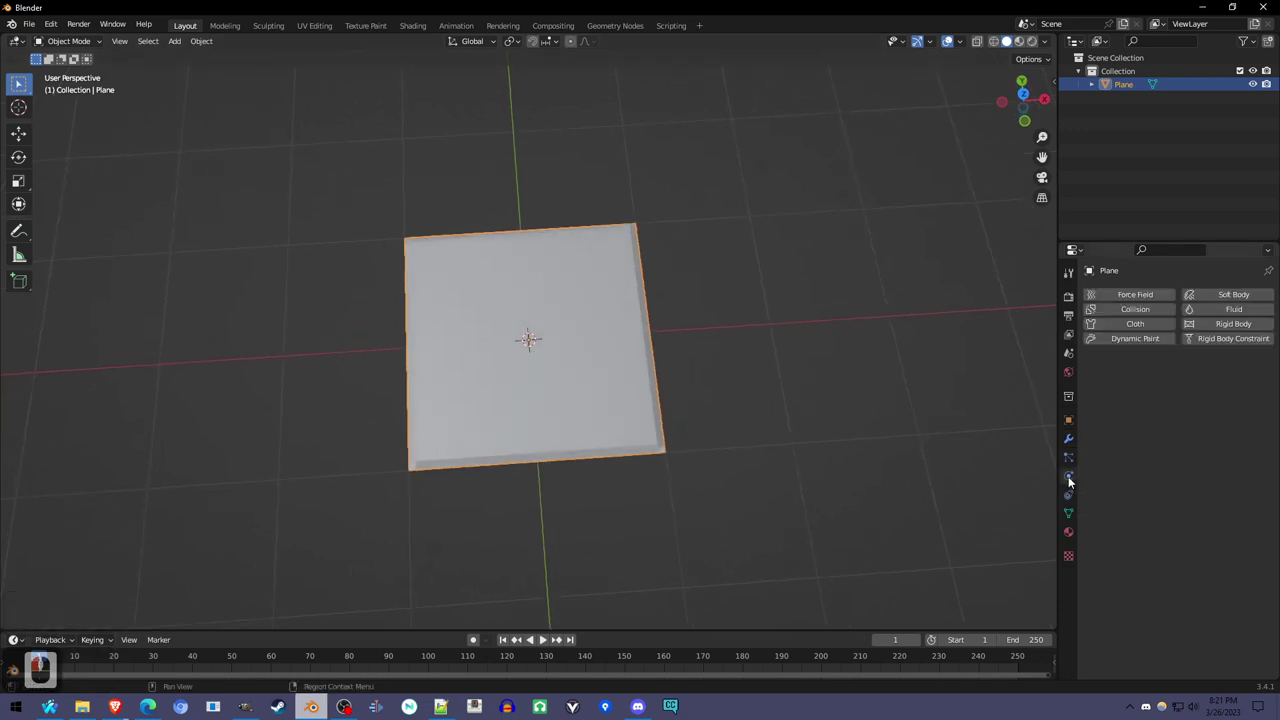
click(1118, 323)
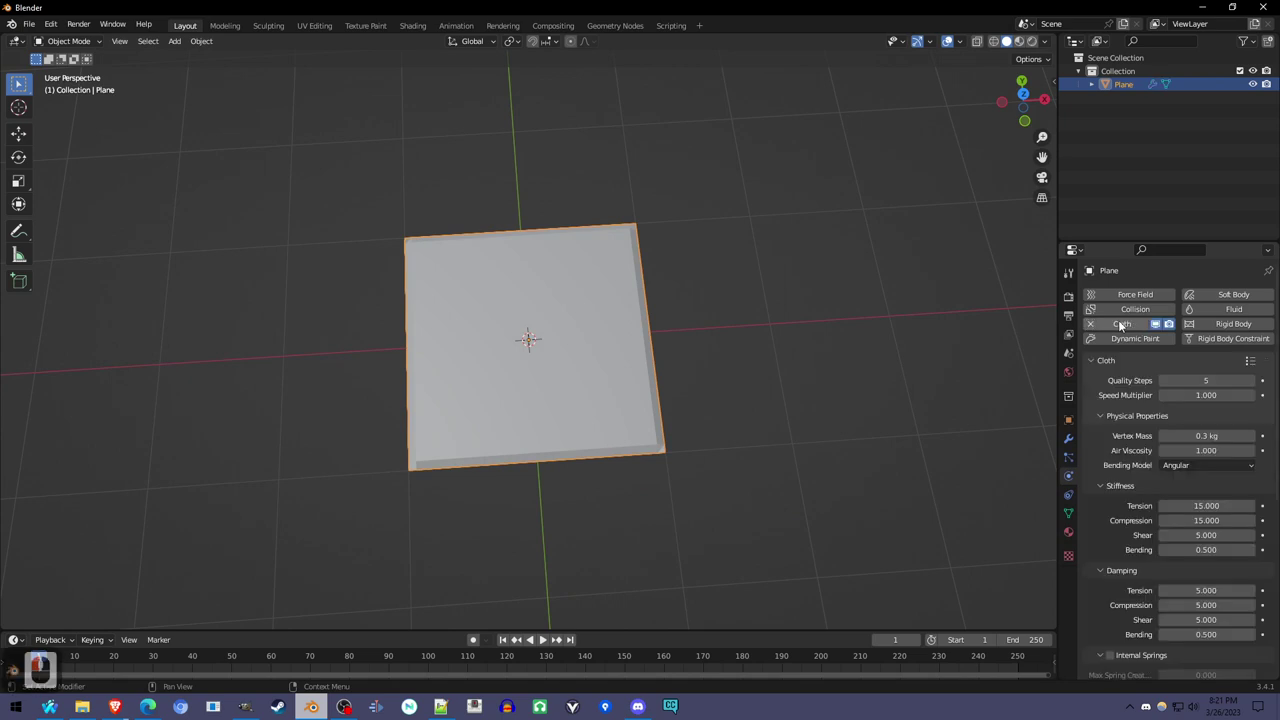
click(543, 640)
middle_drag(586, 500, 592, 448)
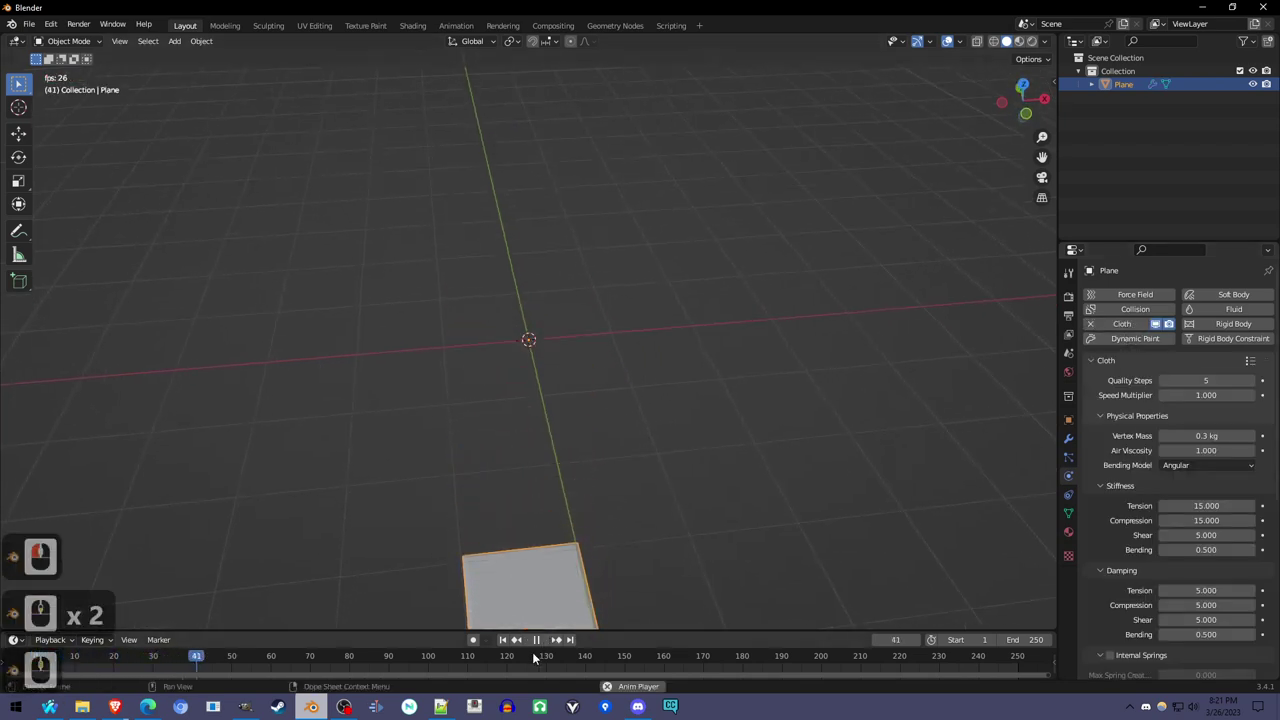
Set the cloth's Gravity field weight to 0 and enable Pressure at 3.2
key(Escape)
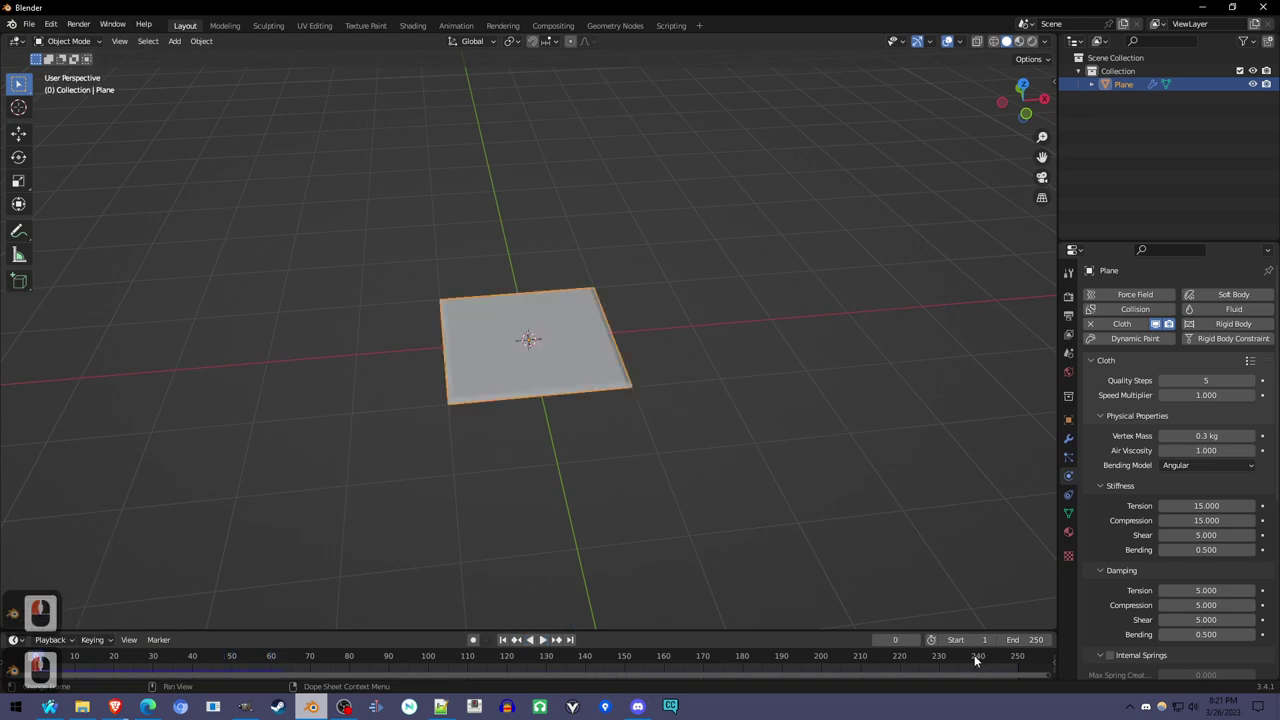
scroll(1150, 490, down, 8)
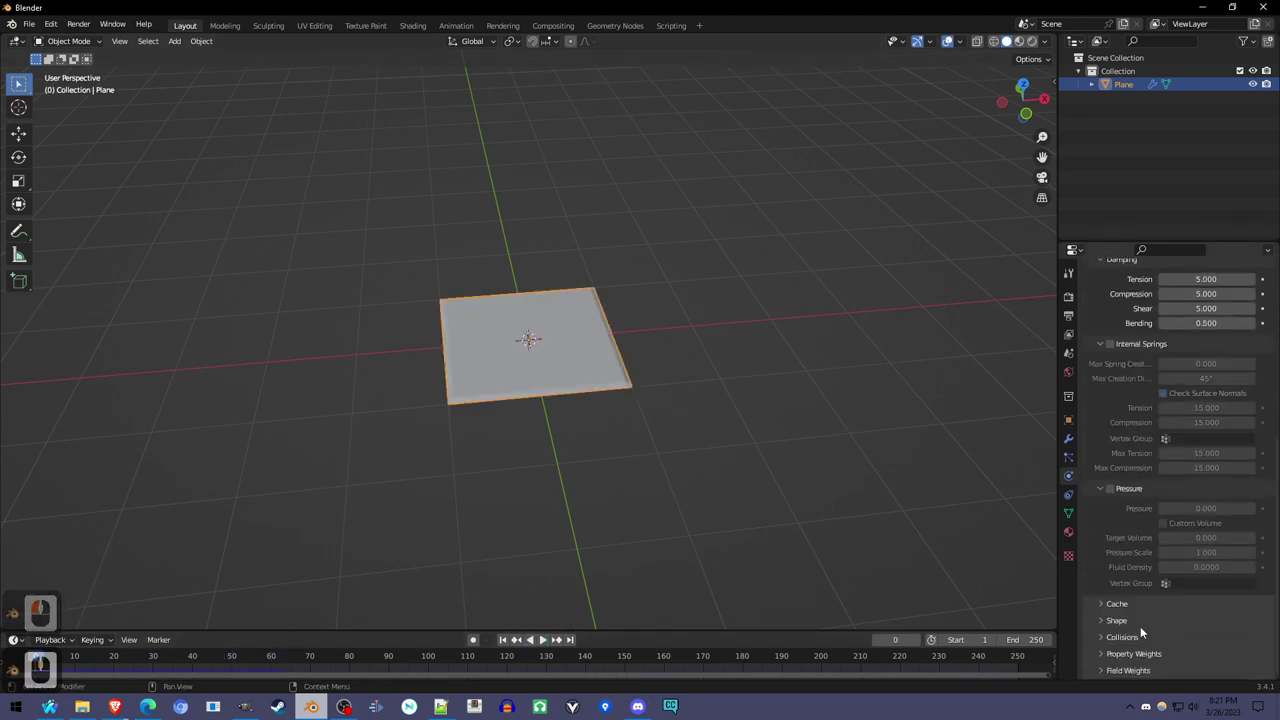
click(1128, 670)
middle_drag(1139, 676, 1172, 380)
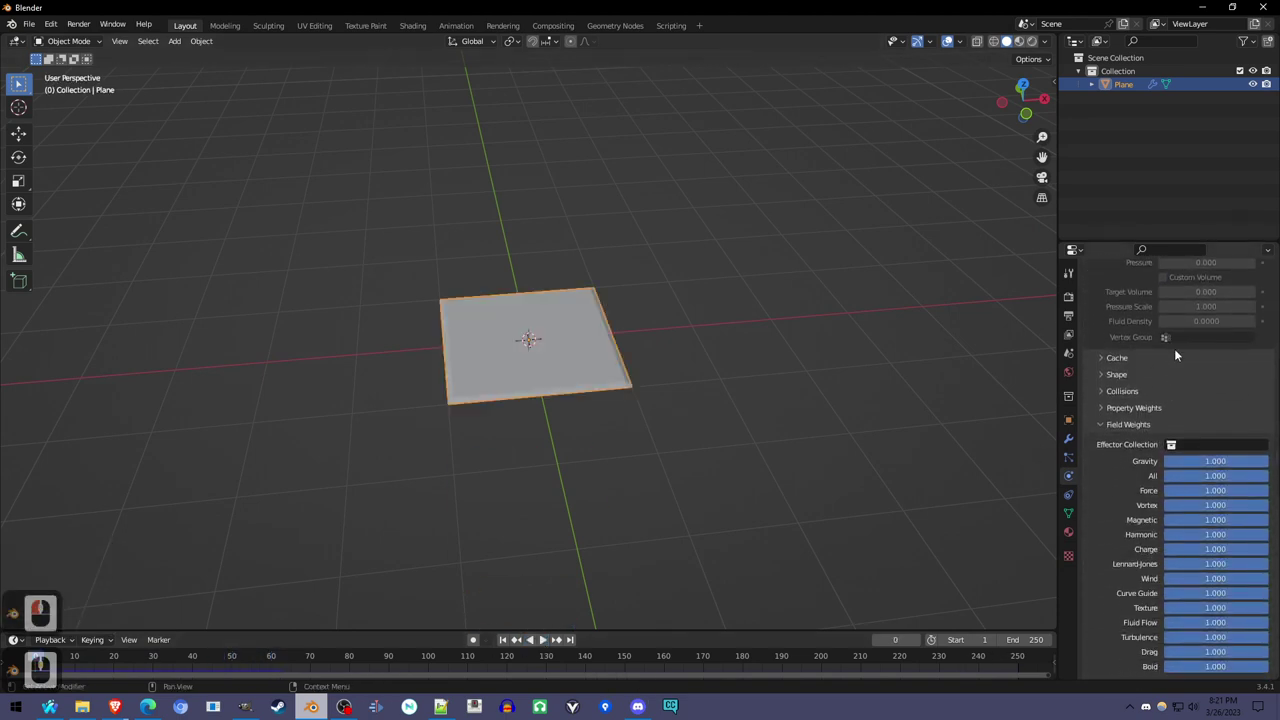
drag(1244, 462, 1211, 452)
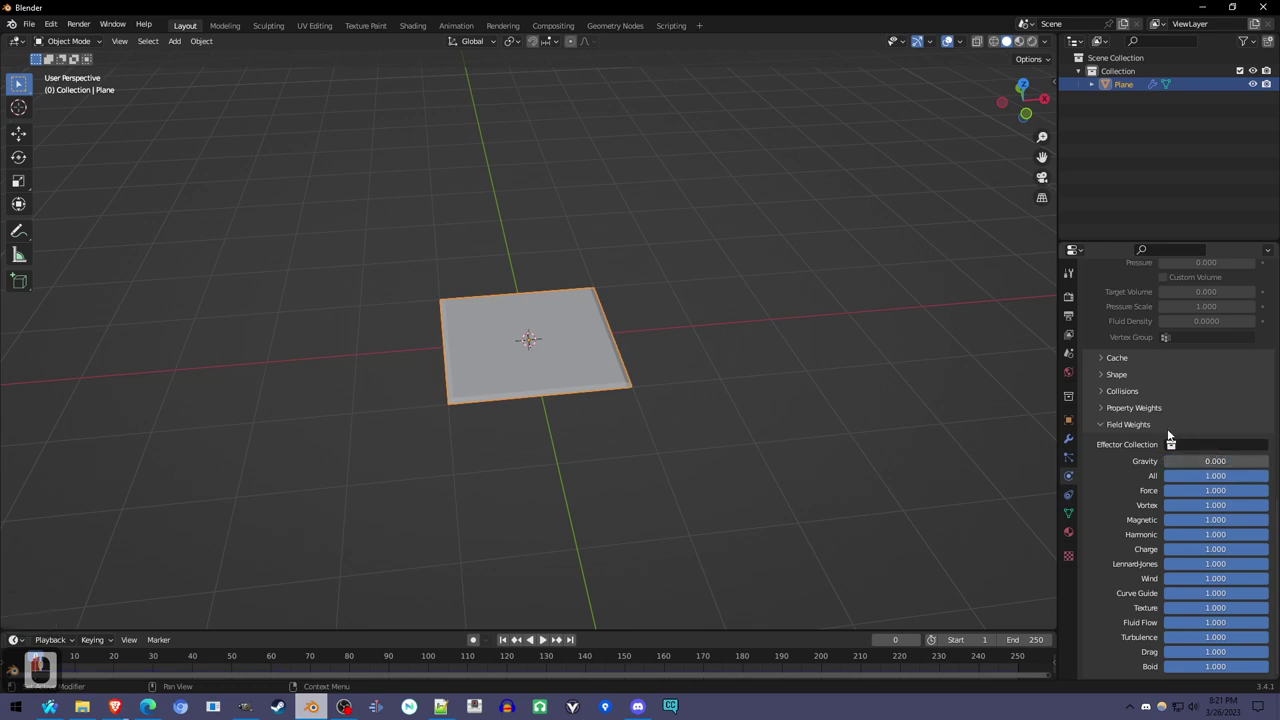
scroll(1184, 436, up, 6)
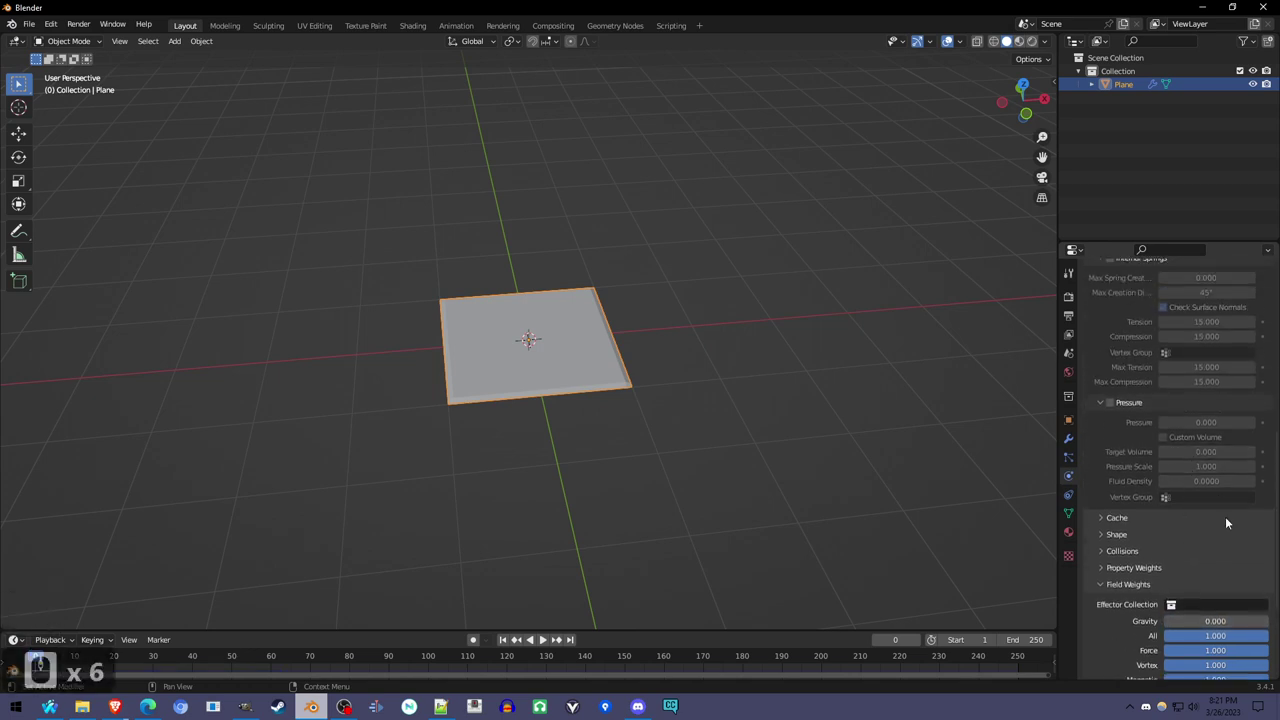
click(1111, 402)
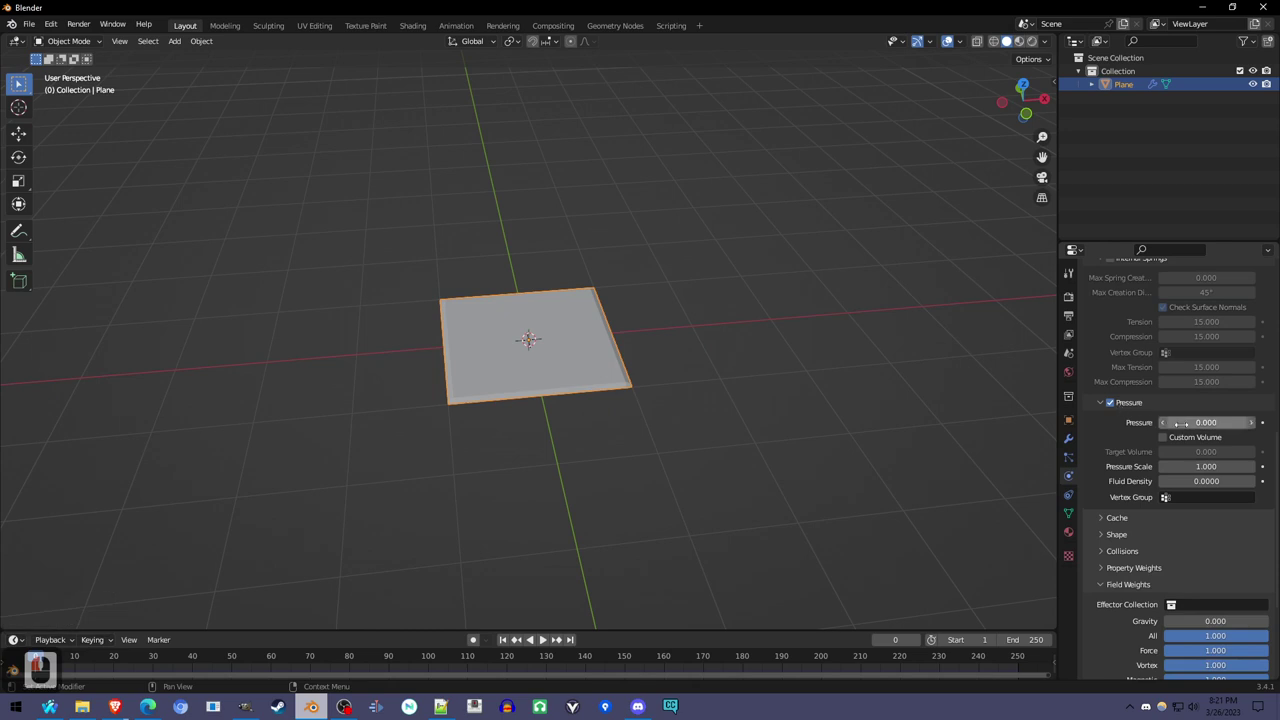
drag(1181, 422, 1220, 422)
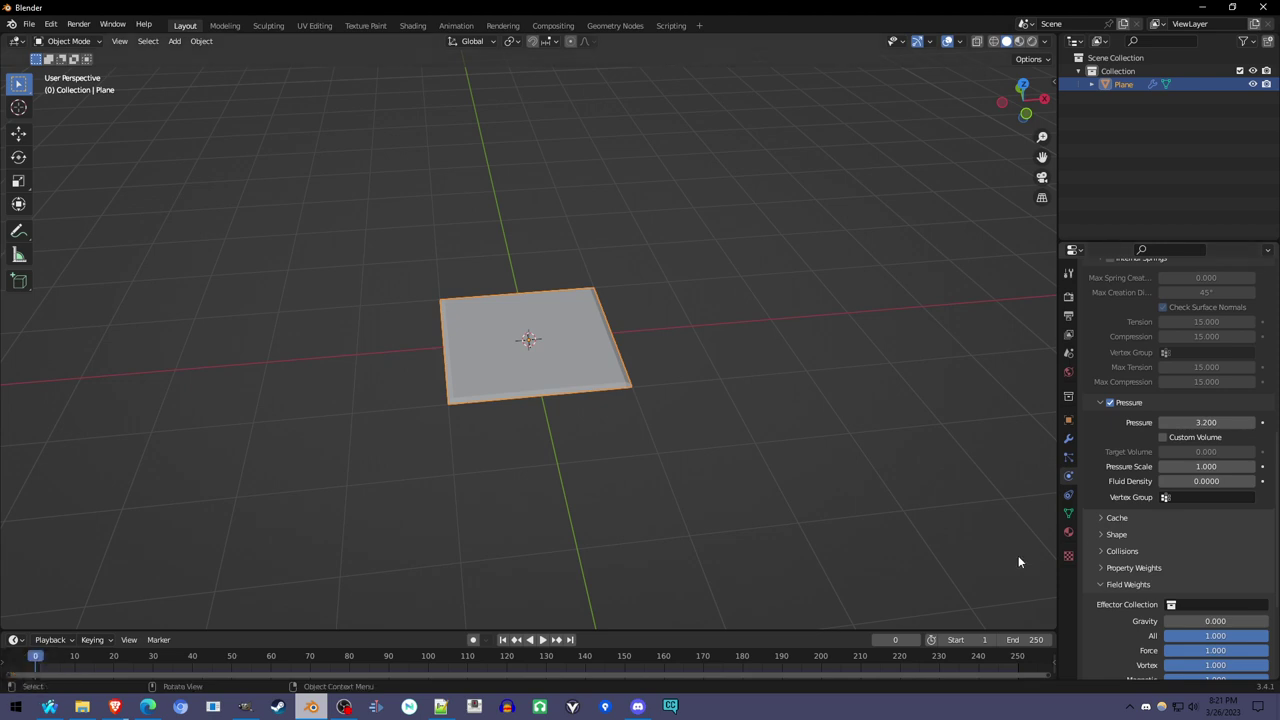
Play the simulation to watch the cloth inflate, then rewind to frame 0 in top orthographic view
key(space)
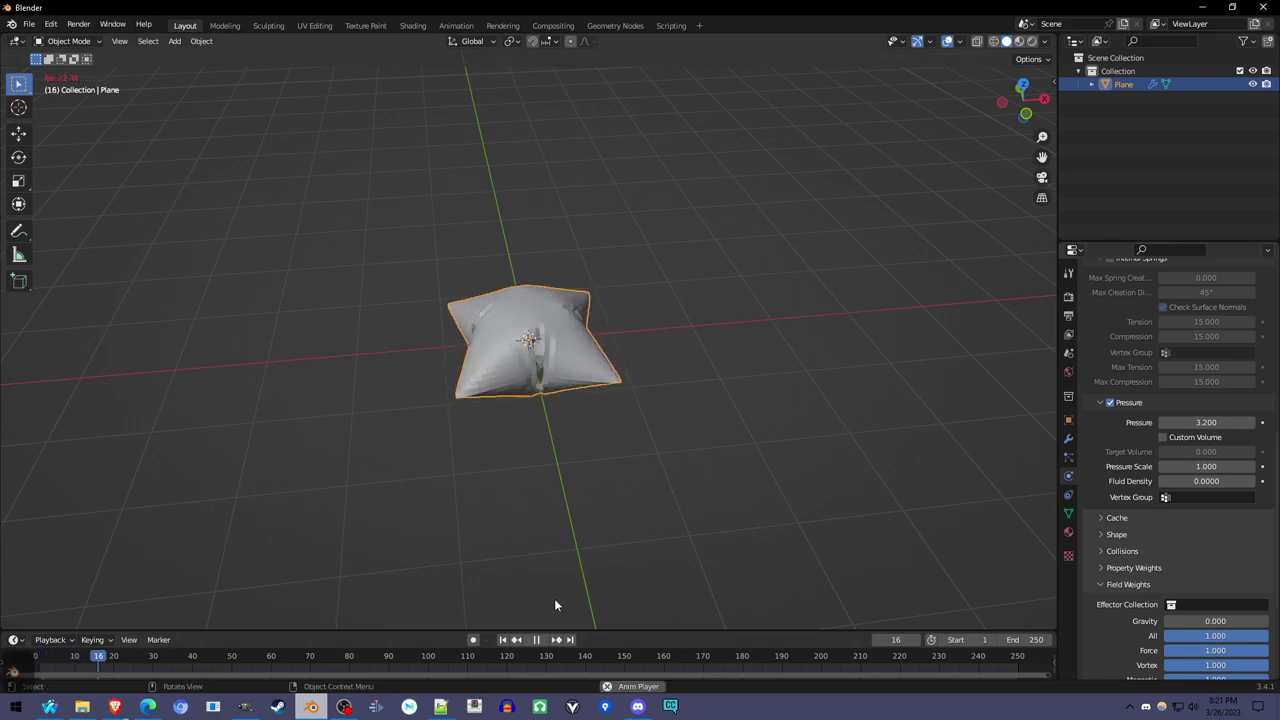
middle_drag(565, 387, 557, 500)
key(space)
drag(340, 658, 35, 658)
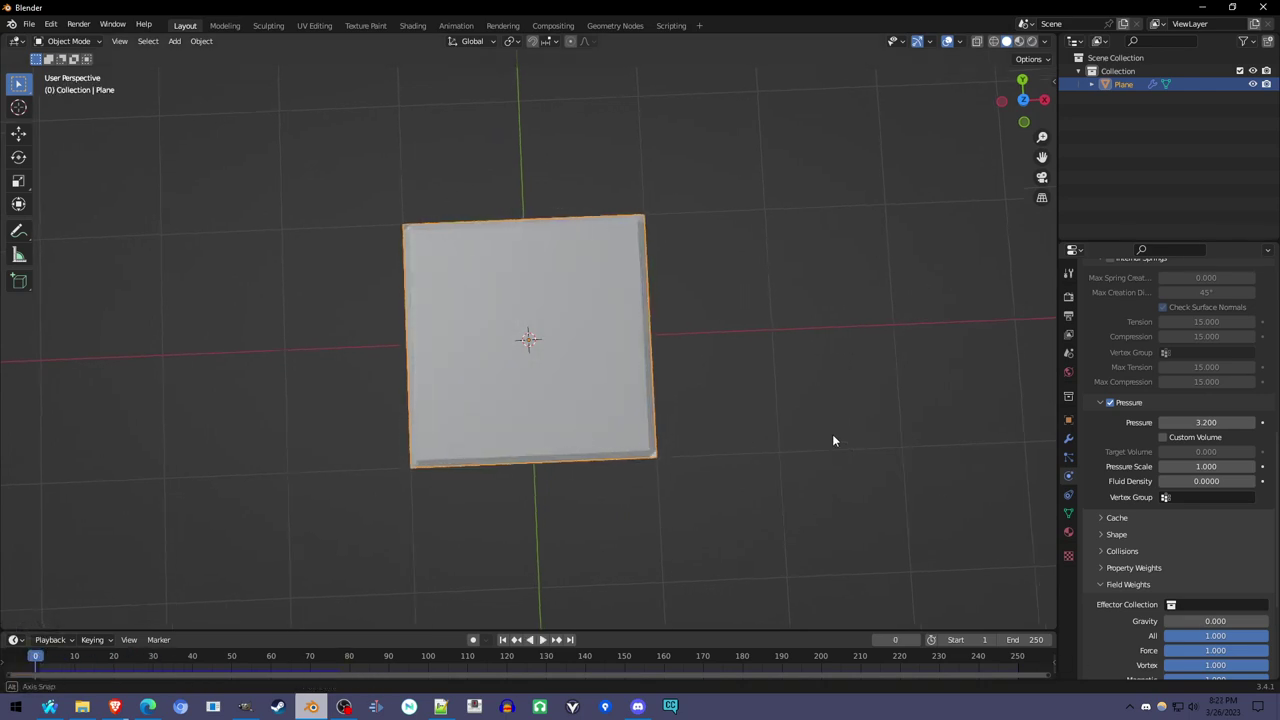
middle_drag(834, 440, 829, 440)
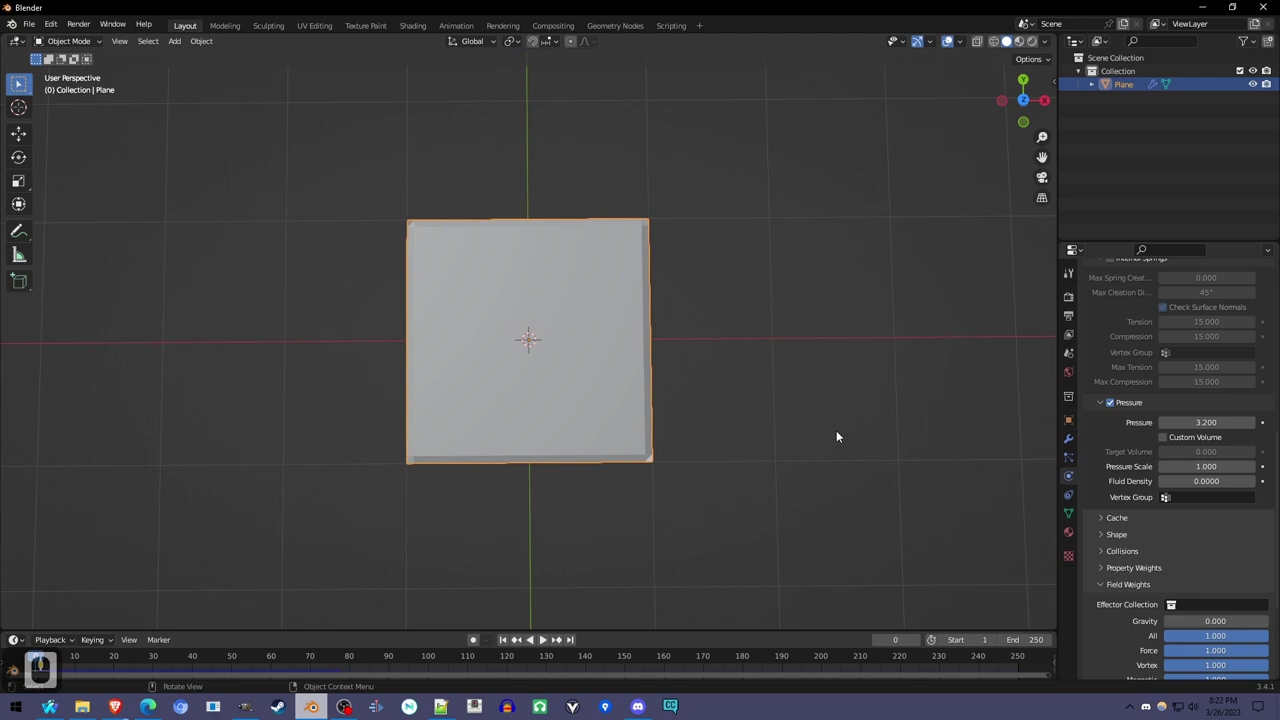
key(KP_7)
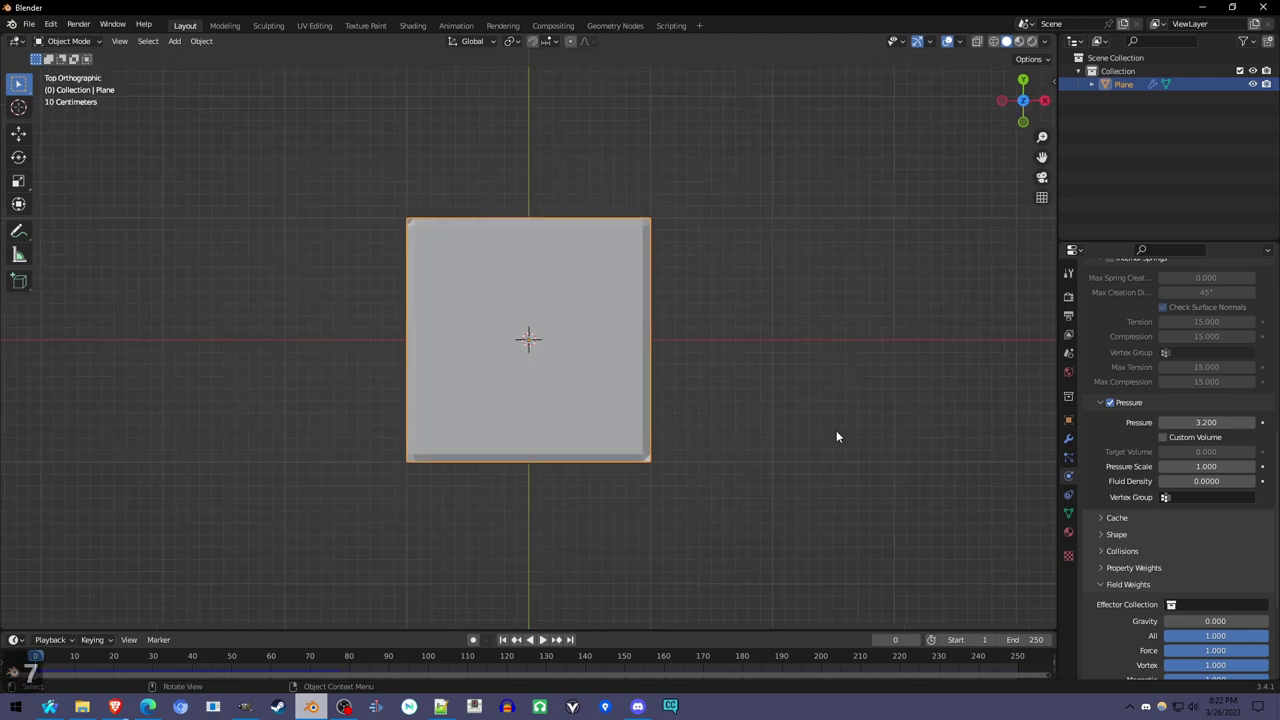
Add a vertex group to the plane and name it 'pin'
click(1068, 515)
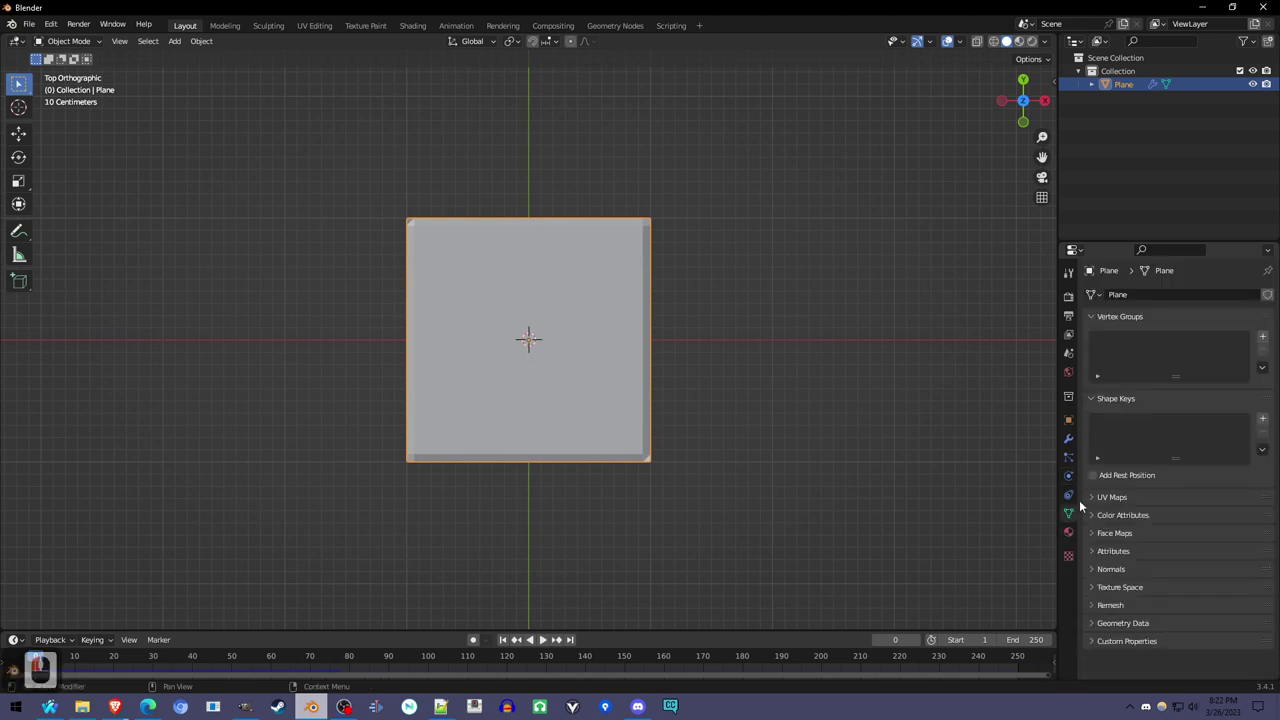
click(1262, 338)
double_click(1175, 340)
text(pin)
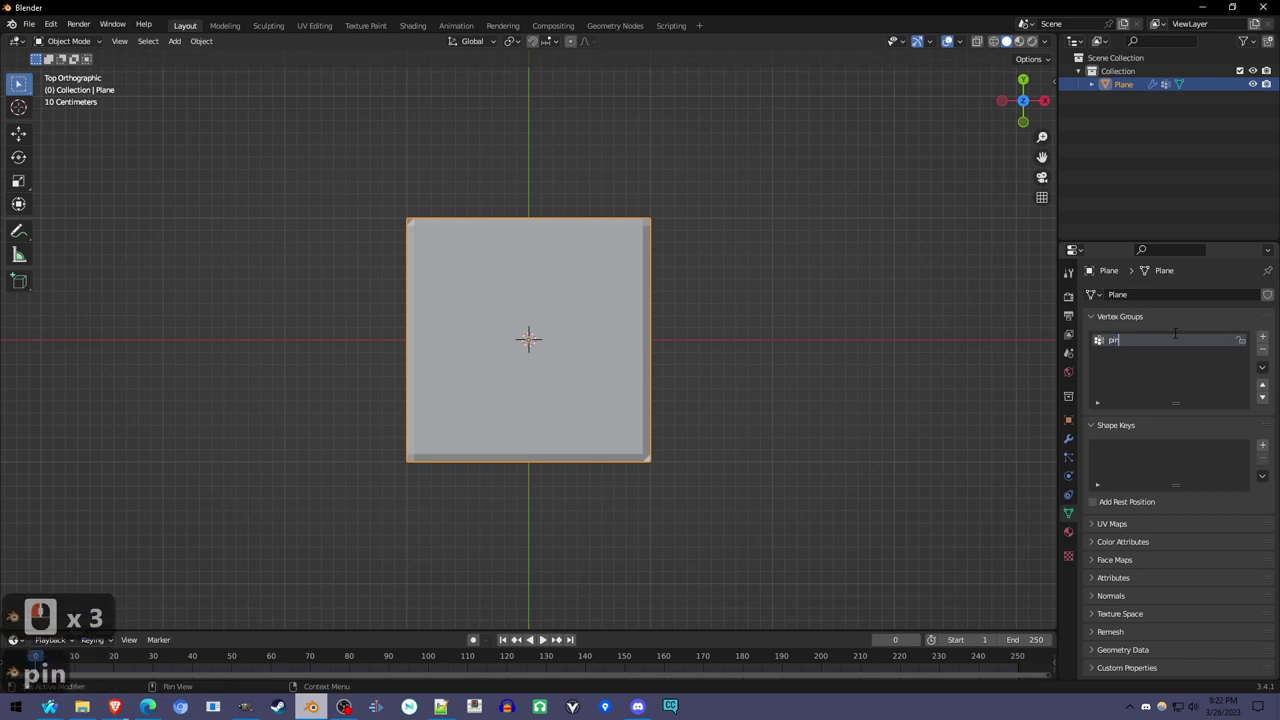
key(Return)
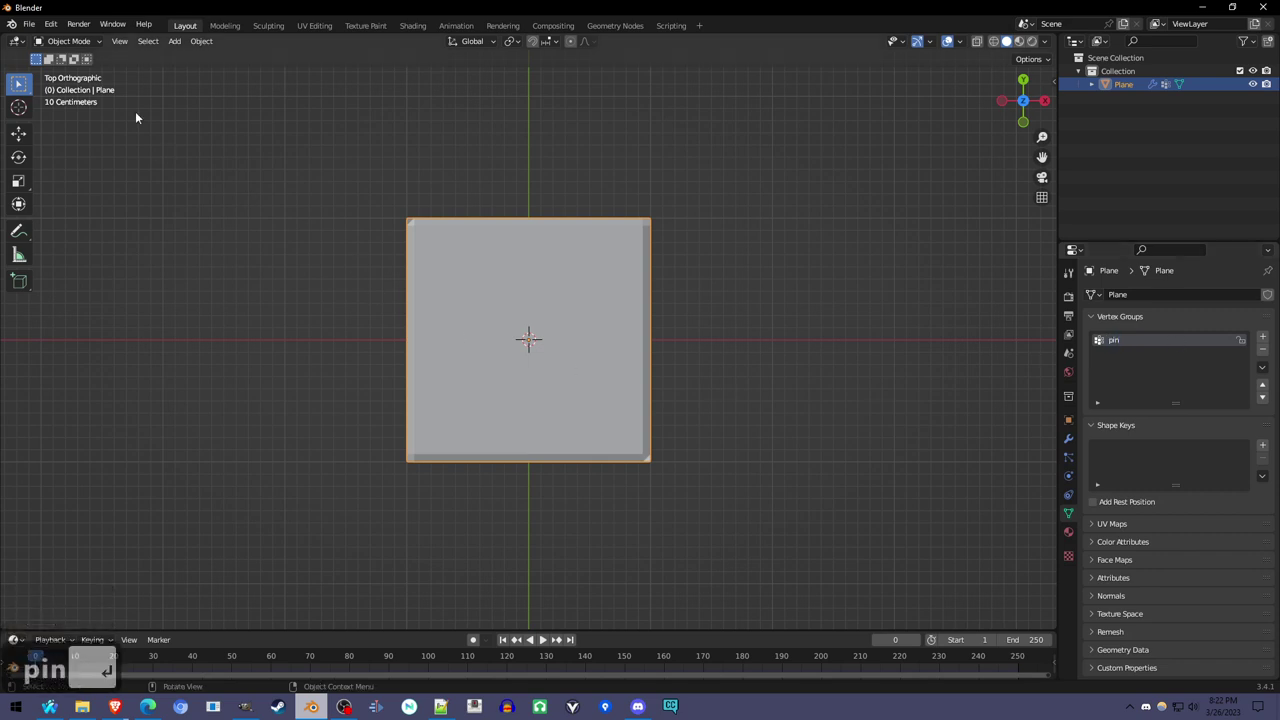
Weight-paint full pin weight along the plane's top and bottom edges, then return to Object Mode
click(86, 41)
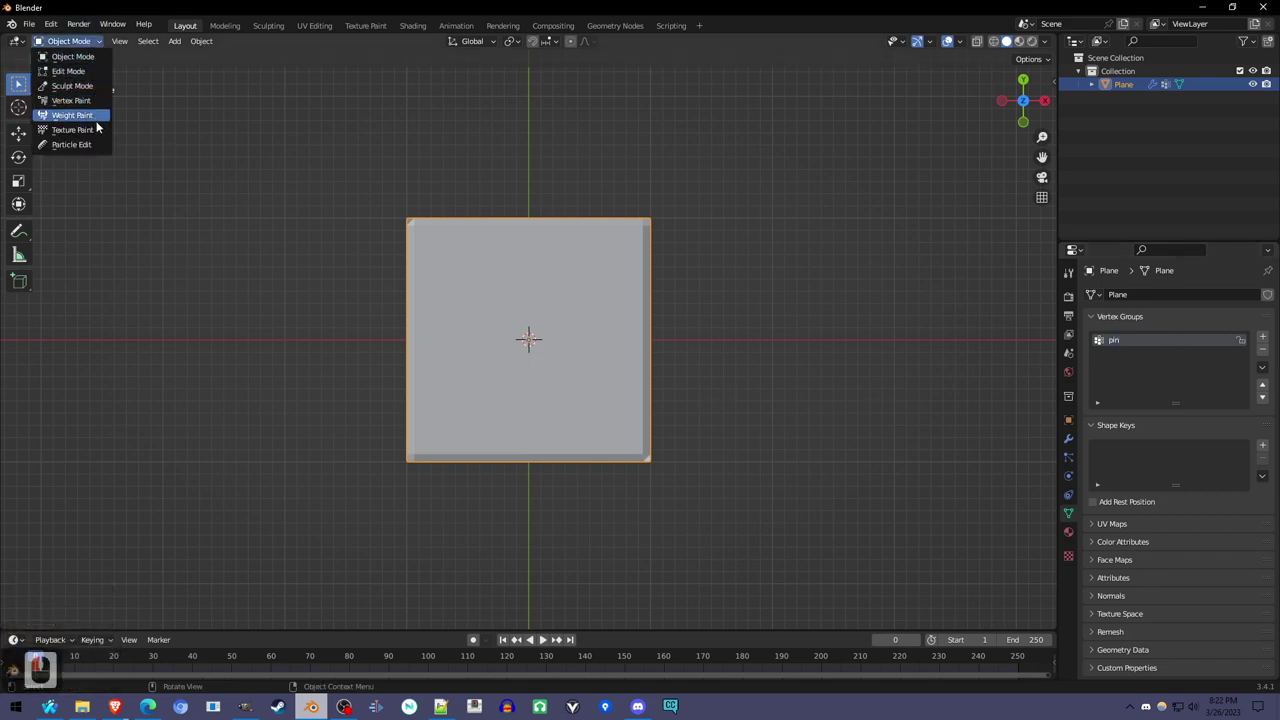
click(96, 118)
mouse_move(420, 212)
mouse_down()
mouse_move(515, 225)
mouse_move(668, 219)
mouse_up()
mouse_move(643, 457)
mouse_down()
mouse_move(412, 460)
mouse_move(450, 461)
mouse_up()
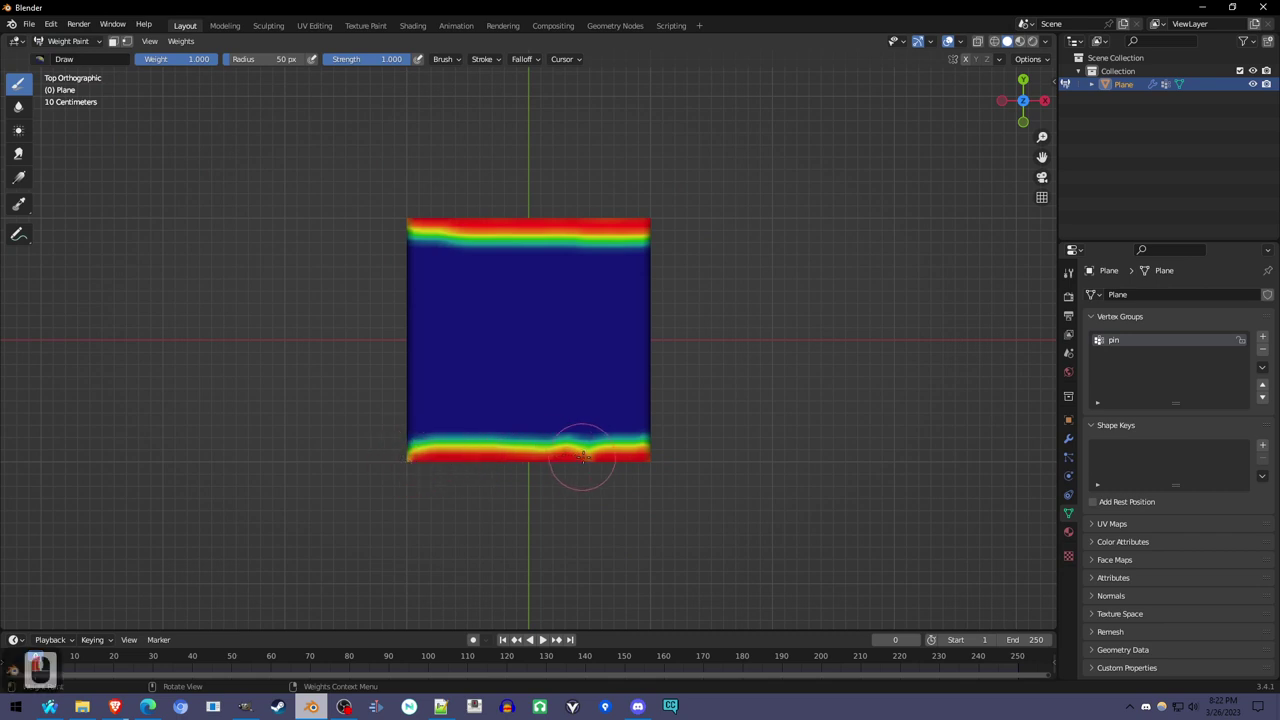
mouse_move(585, 457)
mouse_down()
mouse_move(594, 463)
mouse_move(400, 463)
mouse_up()
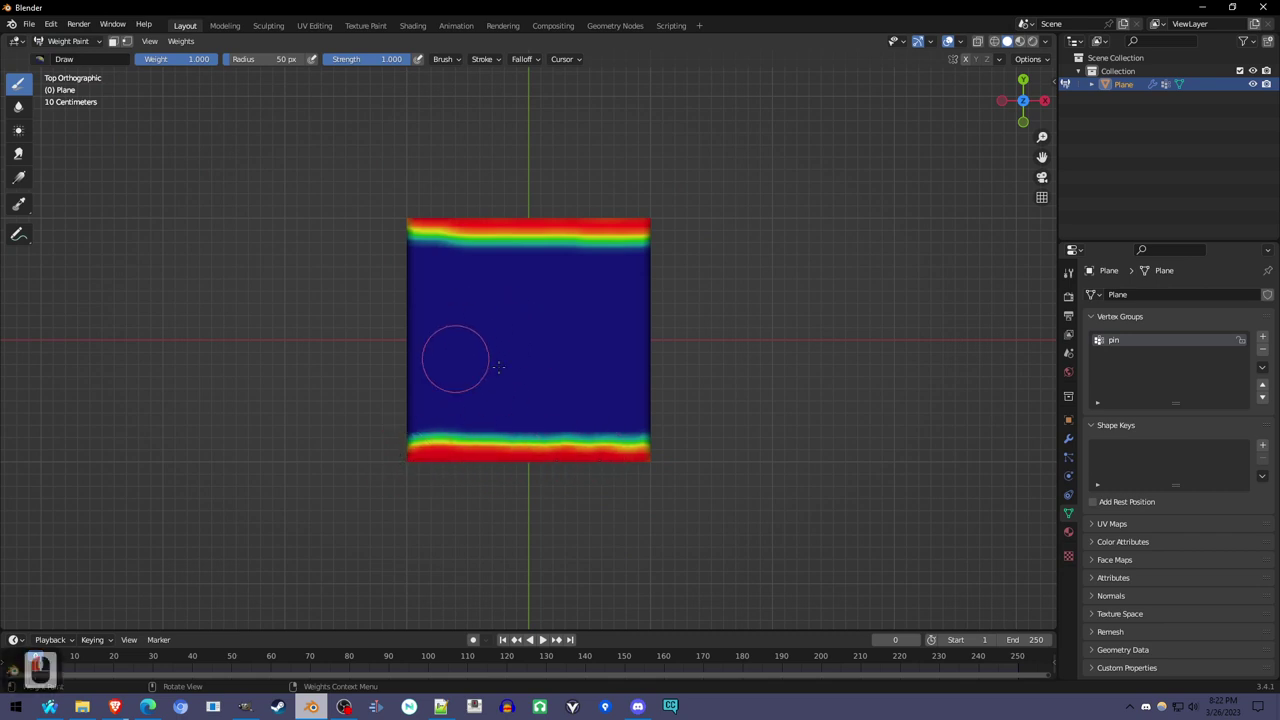
click(97, 41)
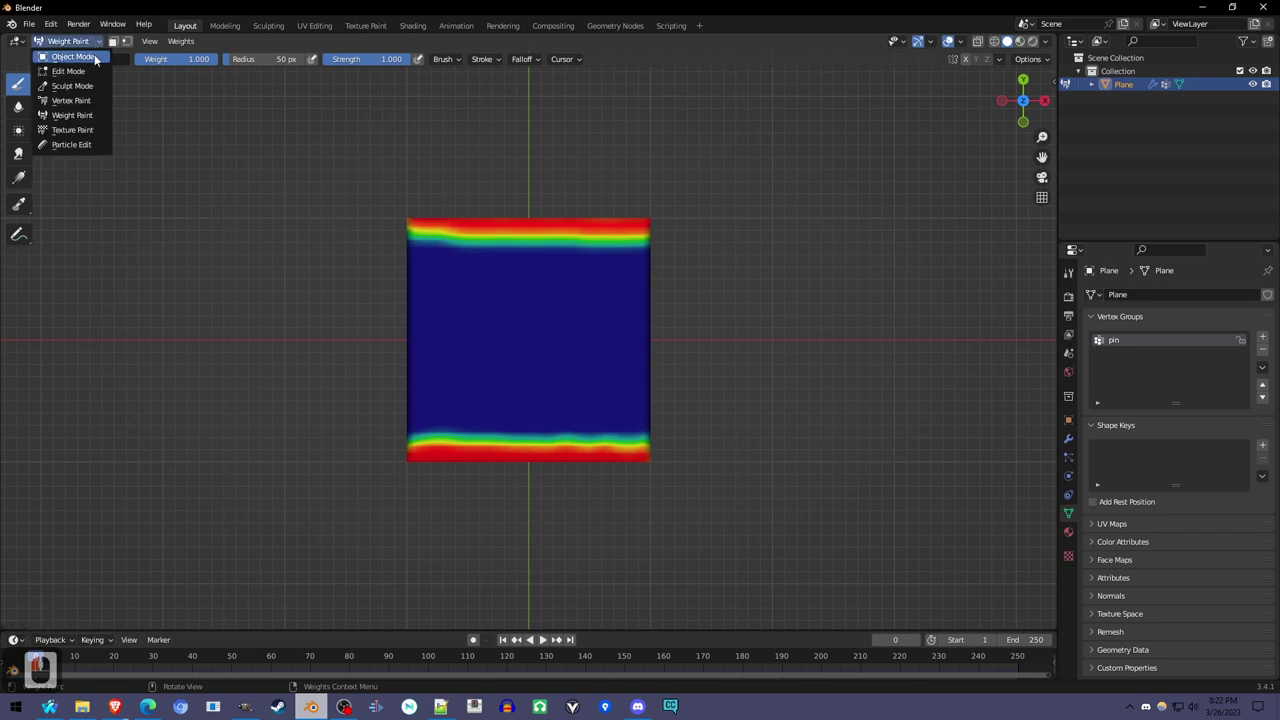
click(94, 57)
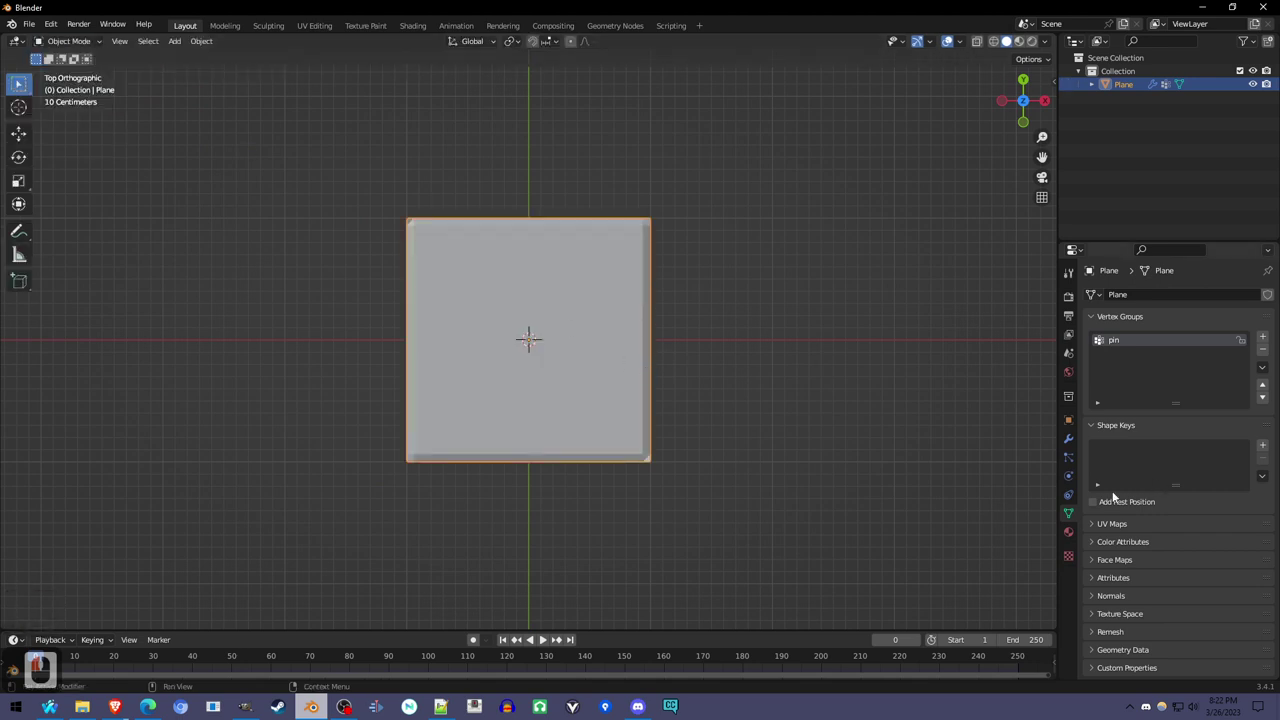
Set the cloth's Shape Pin Group to the 'pin' vertex group
click(1069, 494)
click(1069, 477)
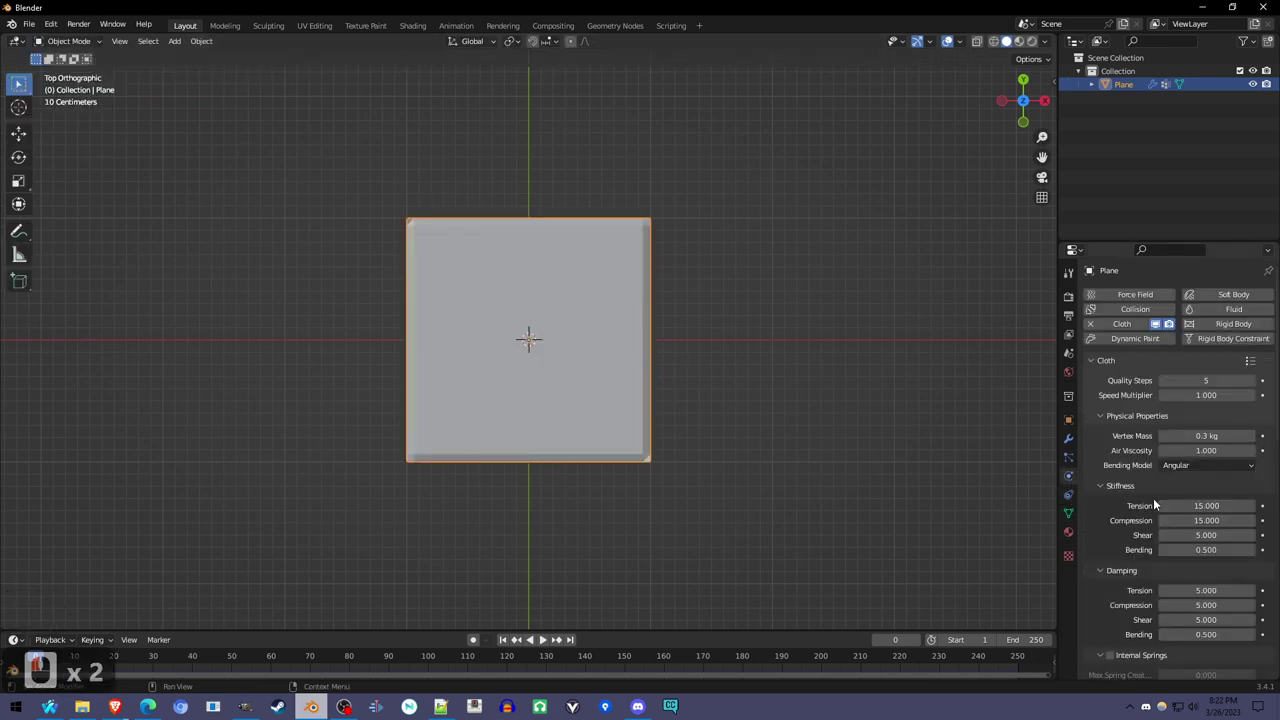
scroll(1125, 284, down, 7)
scroll(1128, 643, down, 2)
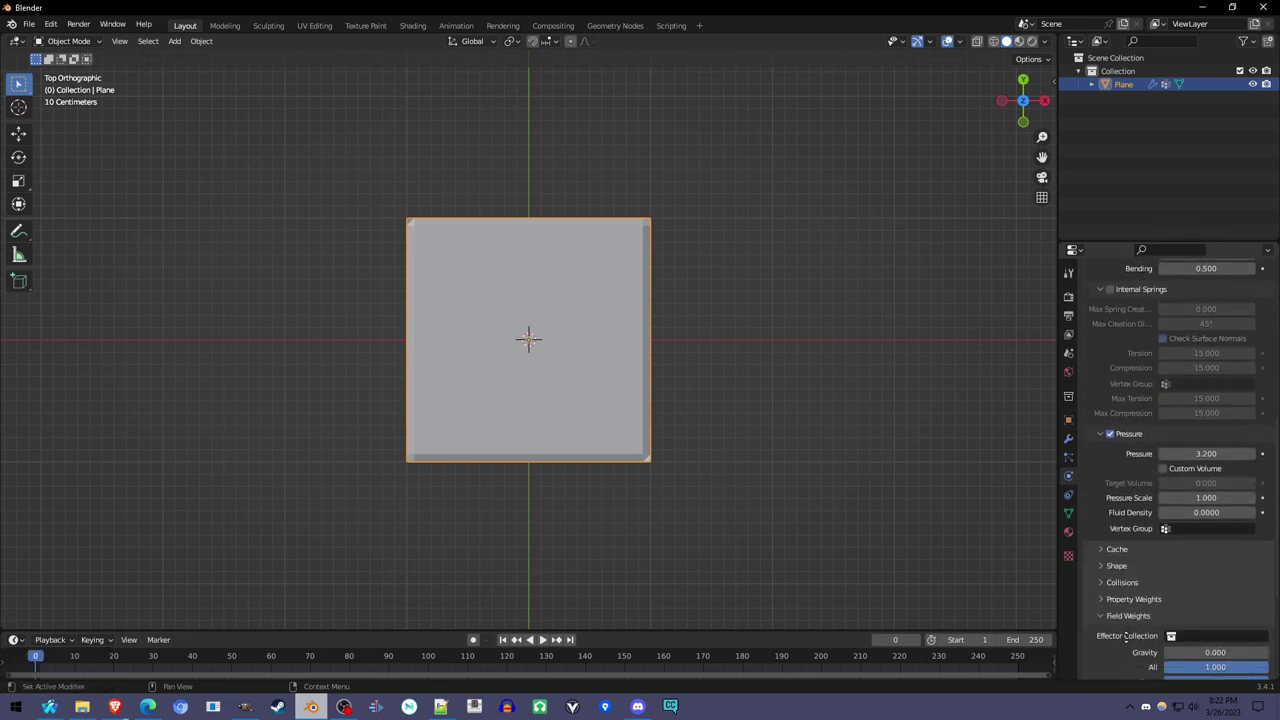
click(1136, 565)
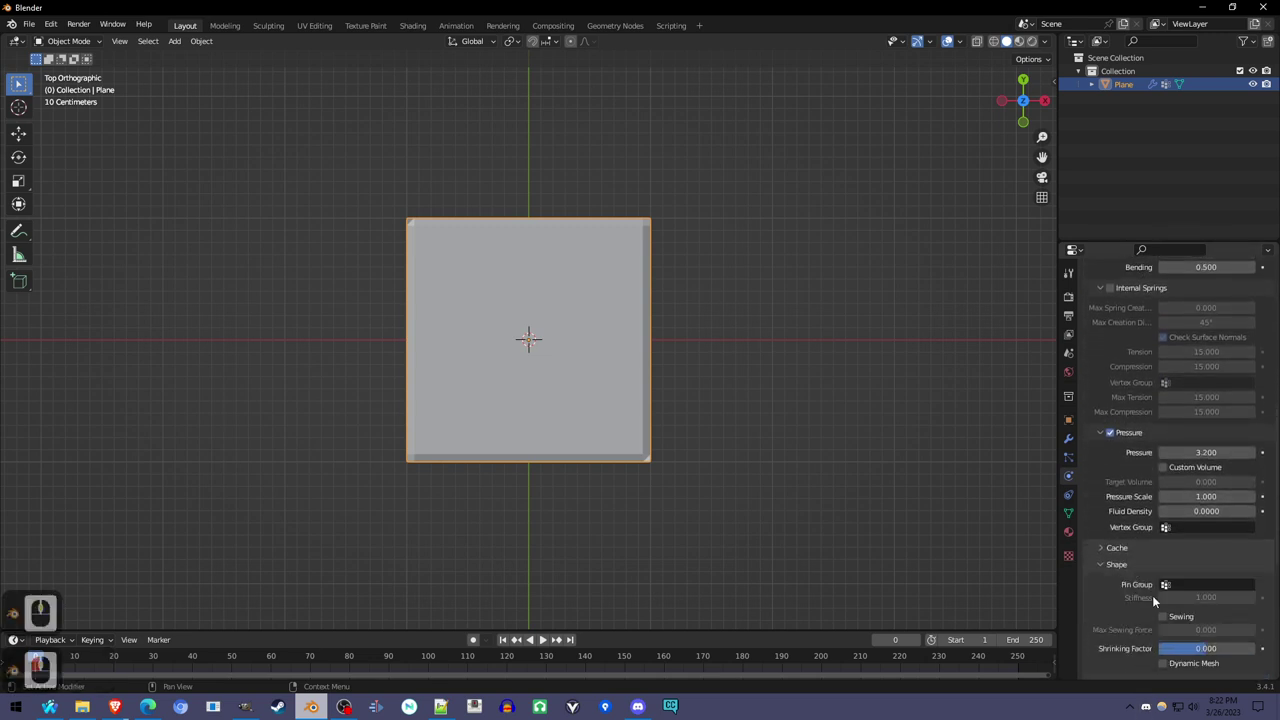
scroll(1152, 595, down, 2)
click(1210, 531)
click(1140, 551)
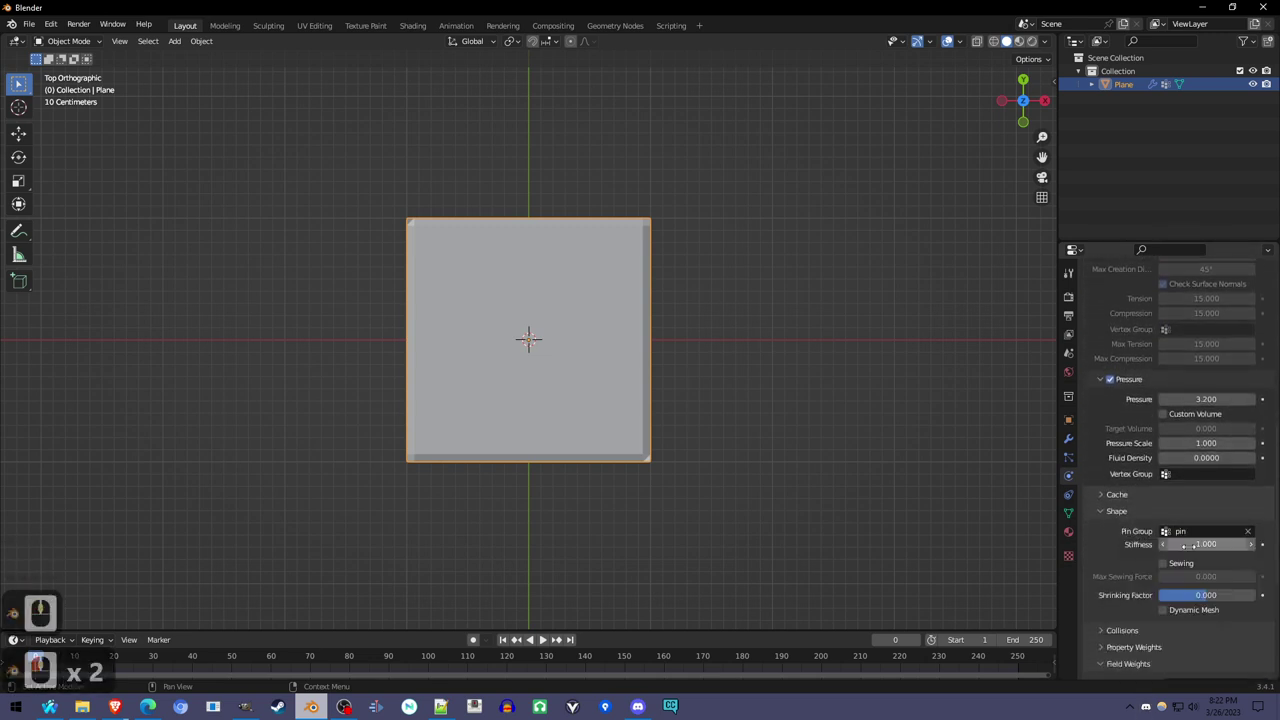
Play the cloth simulation and orbit to watch the pinned plane puff up
click(541, 639)
middle_drag(538, 525, 730, 413)
key(space)
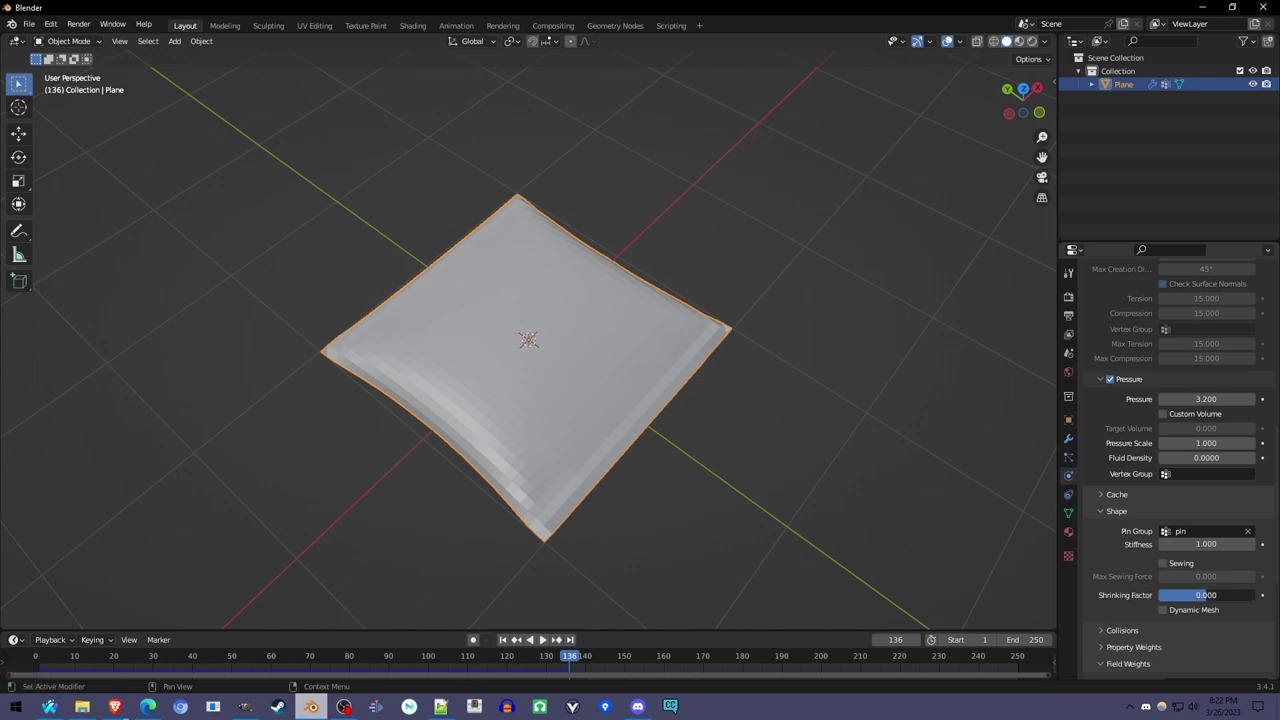
Set the cloth Shrinking Factor to -0.095 and replay the simulation to see the squarish pillow
drag(1206, 595, 1214, 595)
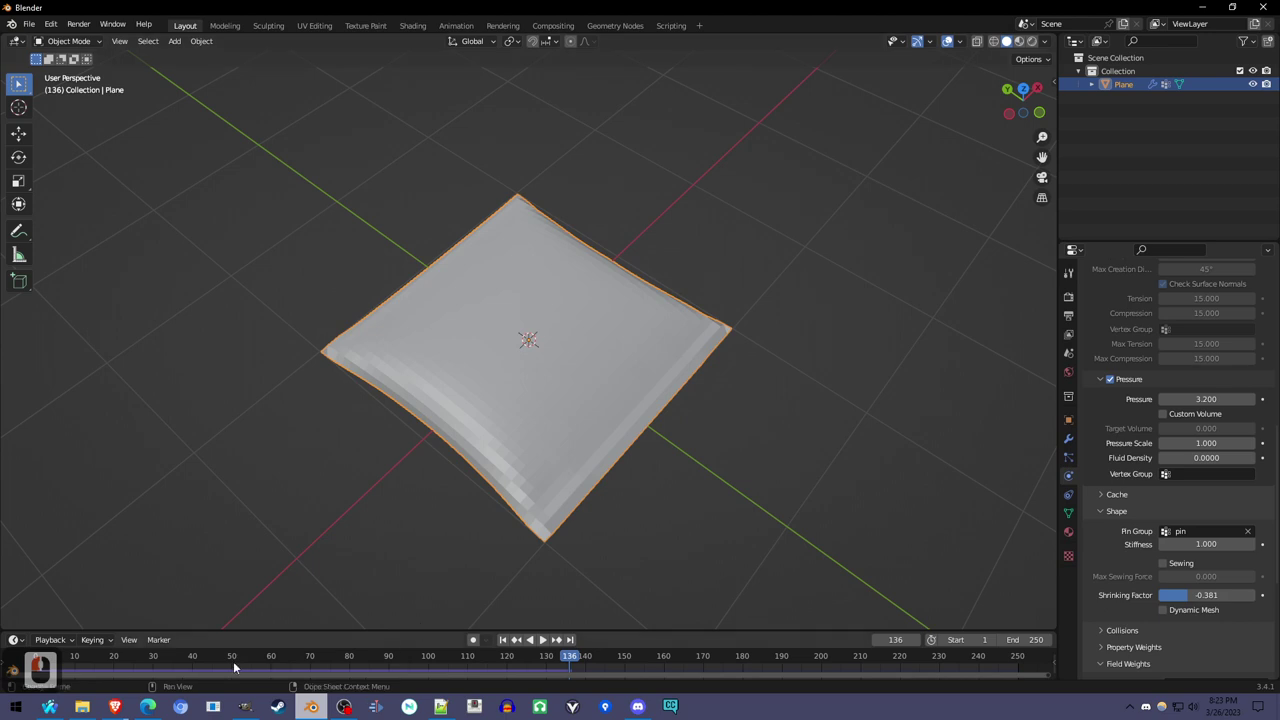
key(shift+Left)
key(space)
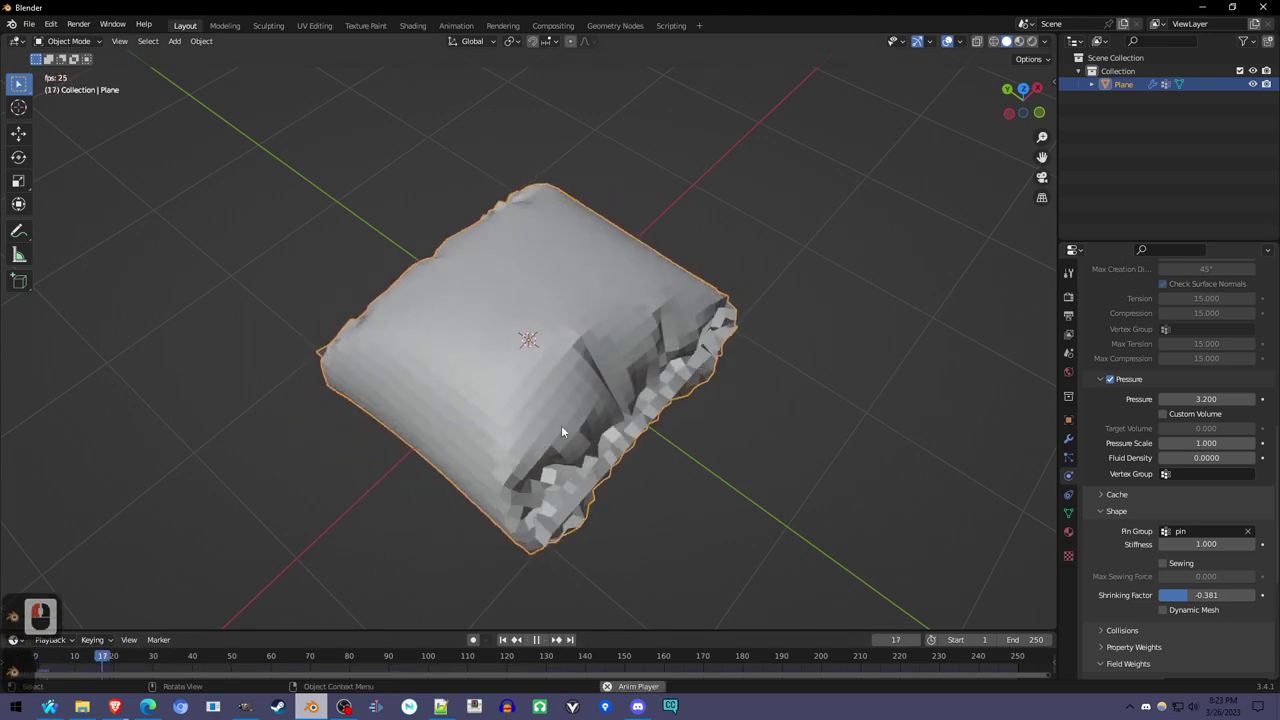
key(space)
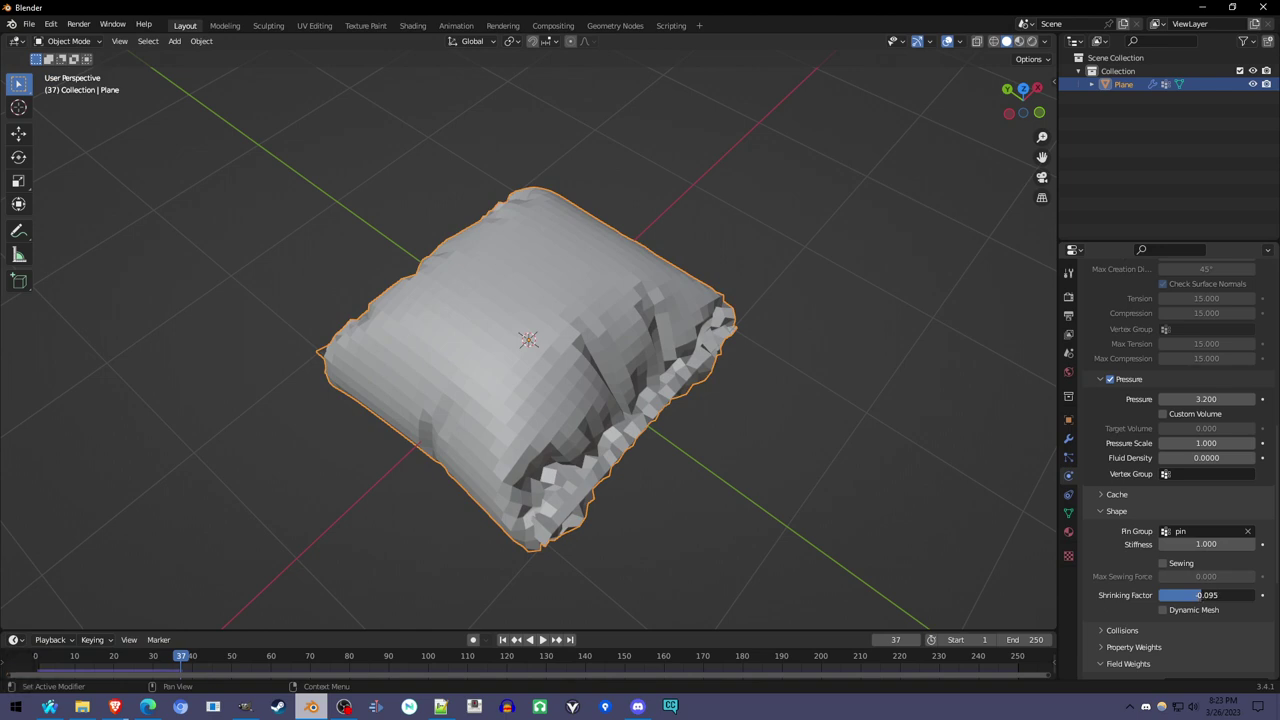
key(shift+Left)
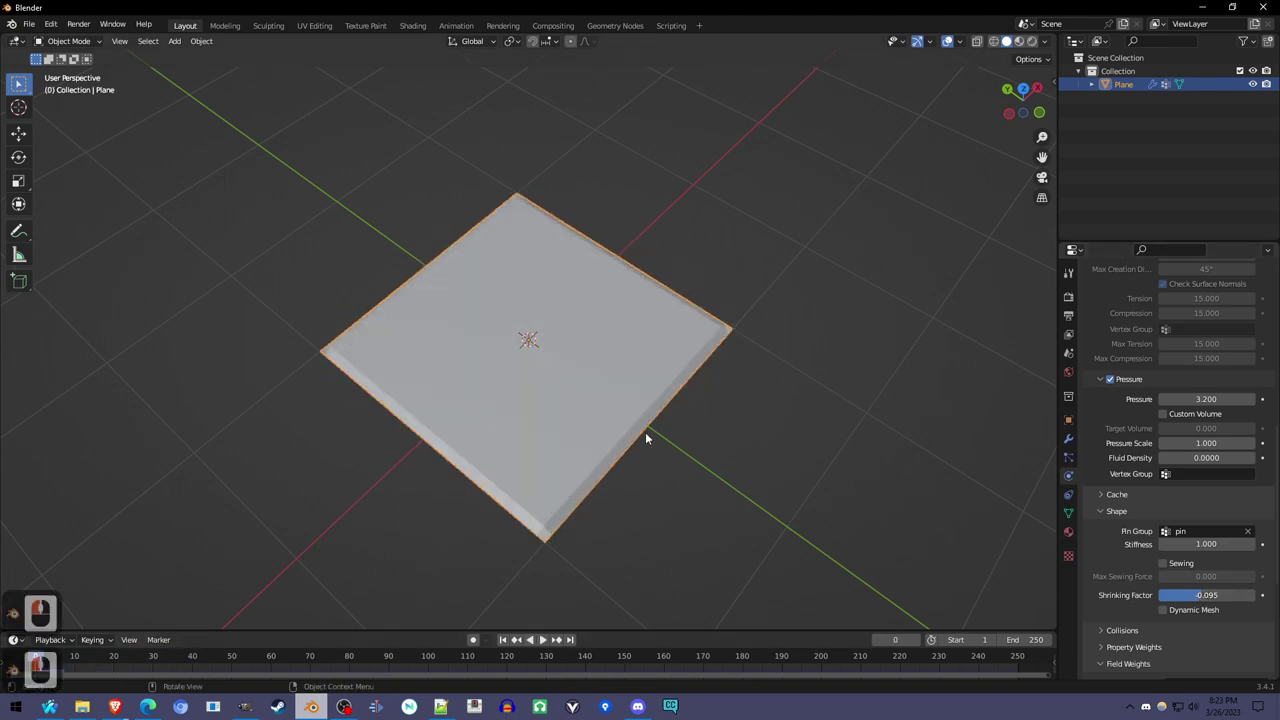
key(space)
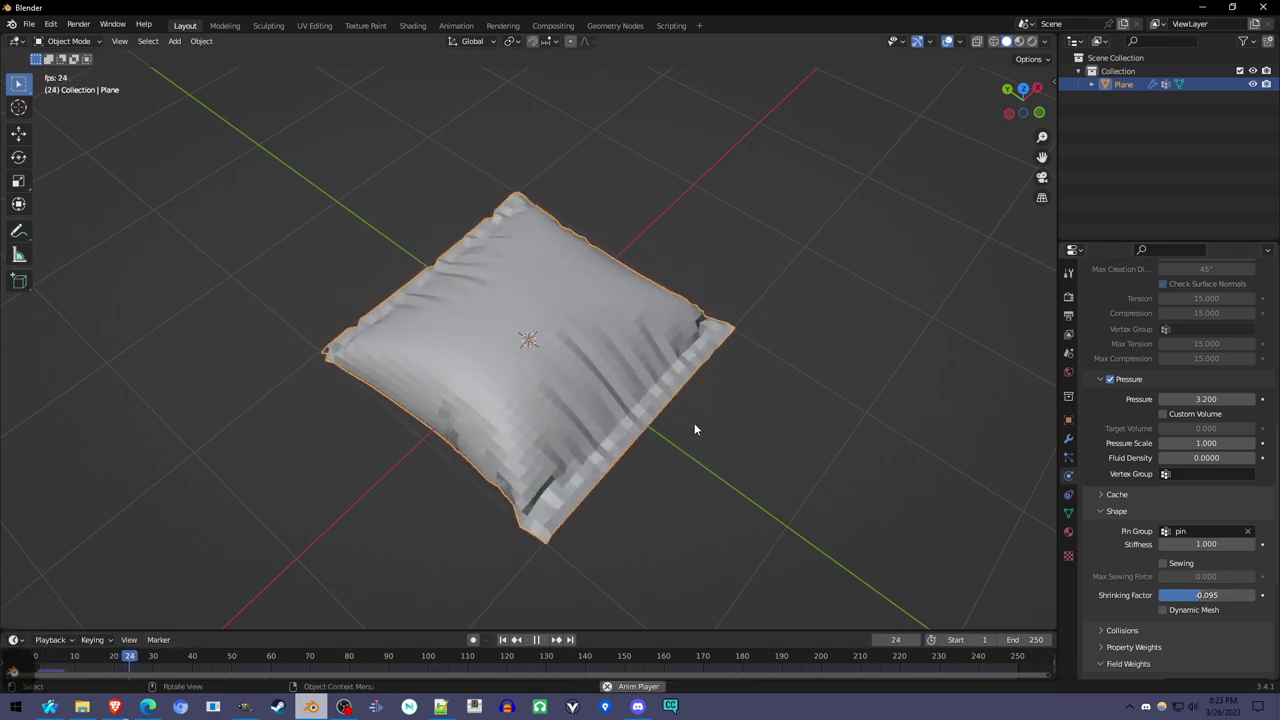
middle_drag(695, 428, 630, 365)
key(space)
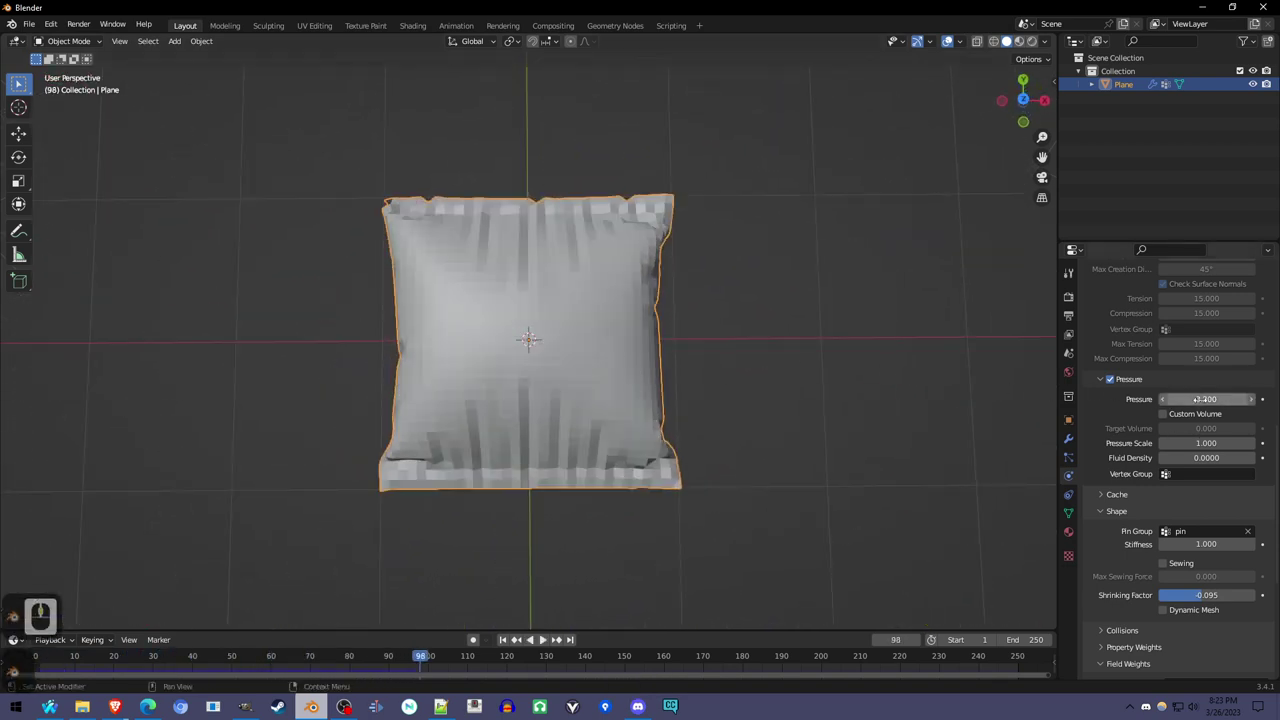
Raise the cloth Pressure to 6.8 and scrub the timeline to view the fuller pillow
drag(1205, 399, 1195, 366)
scroll(1195, 366, up, 5)
scroll(1200, 440, up, 2)
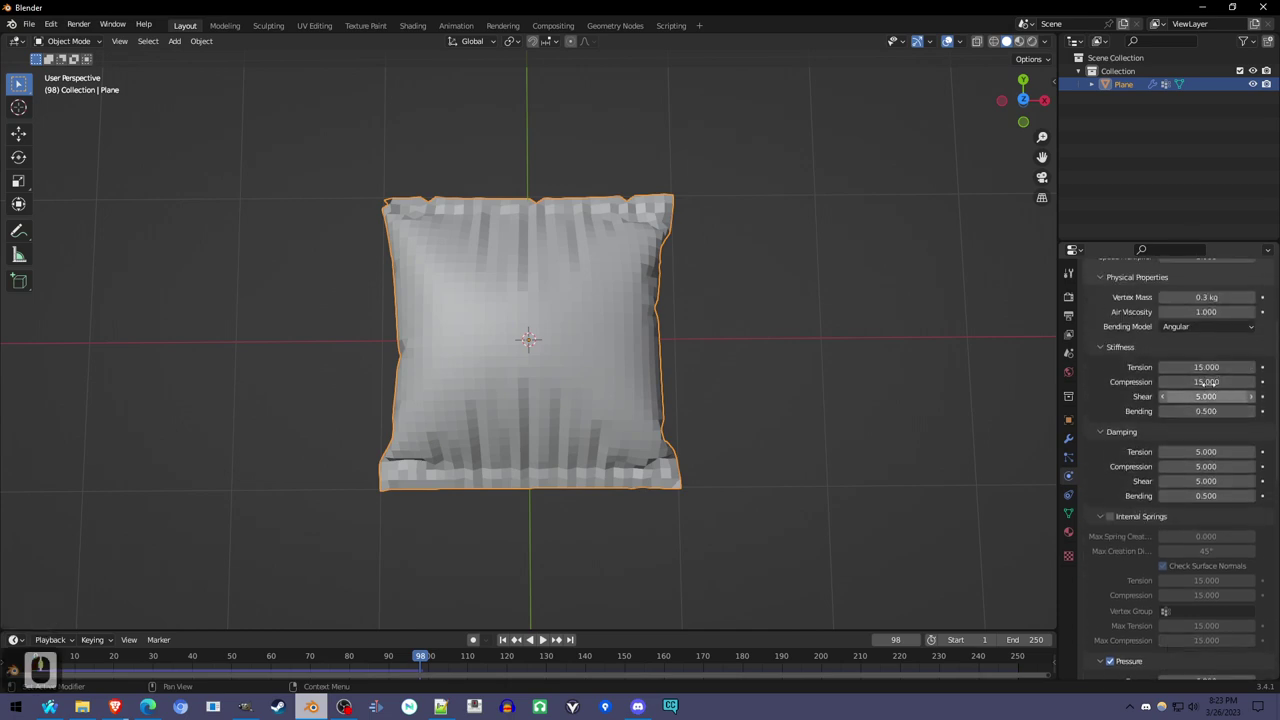
scroll(1210, 369, down, 5)
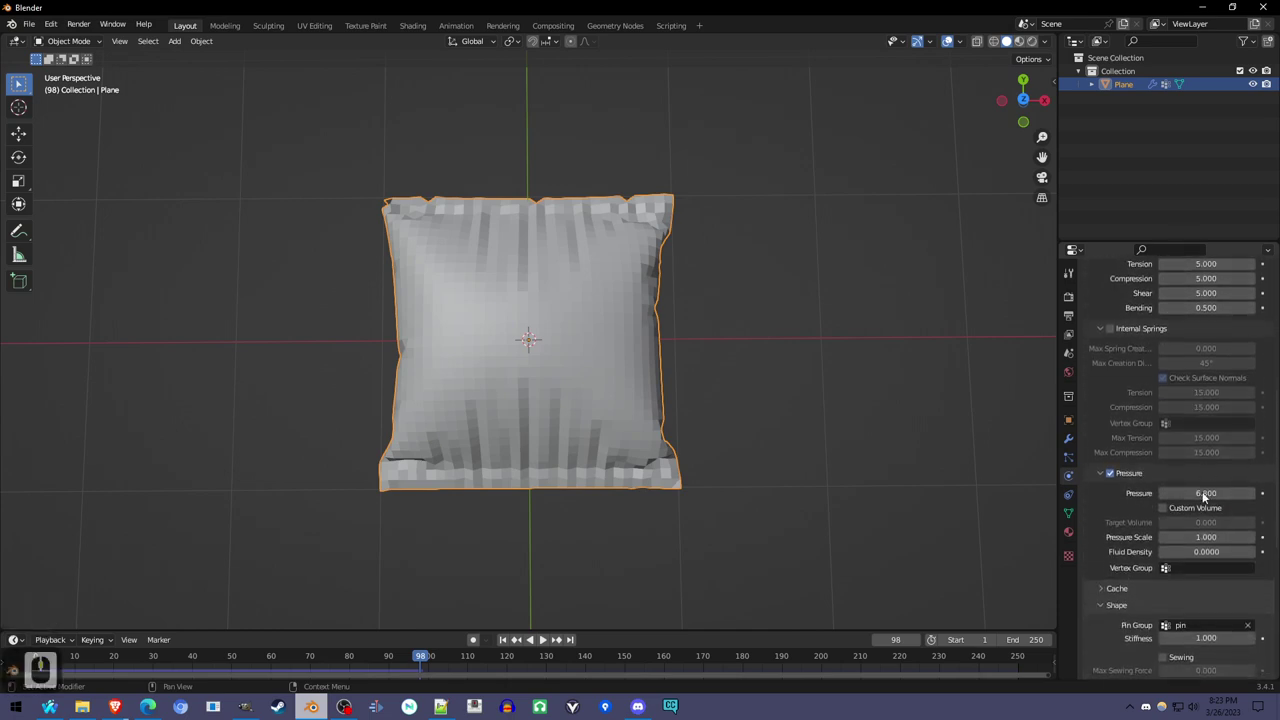
drag(126, 663, 385, 663)
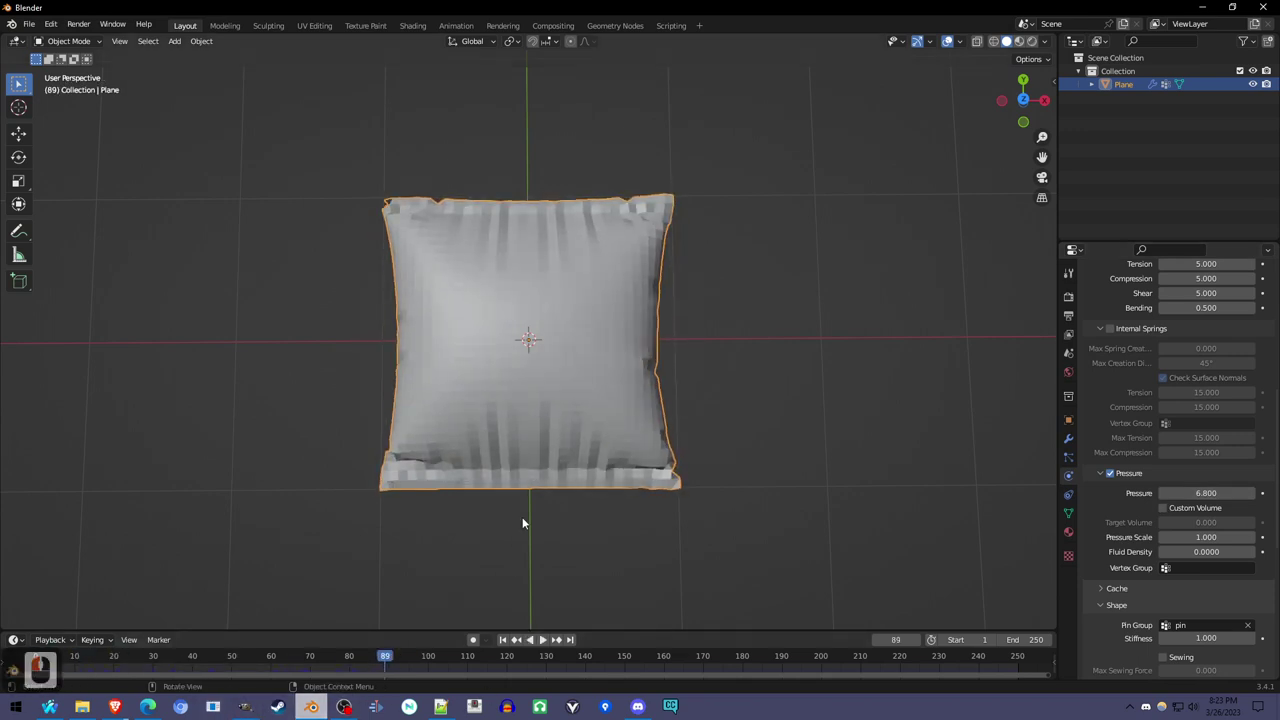
middle_drag(543, 507, 769, 429)
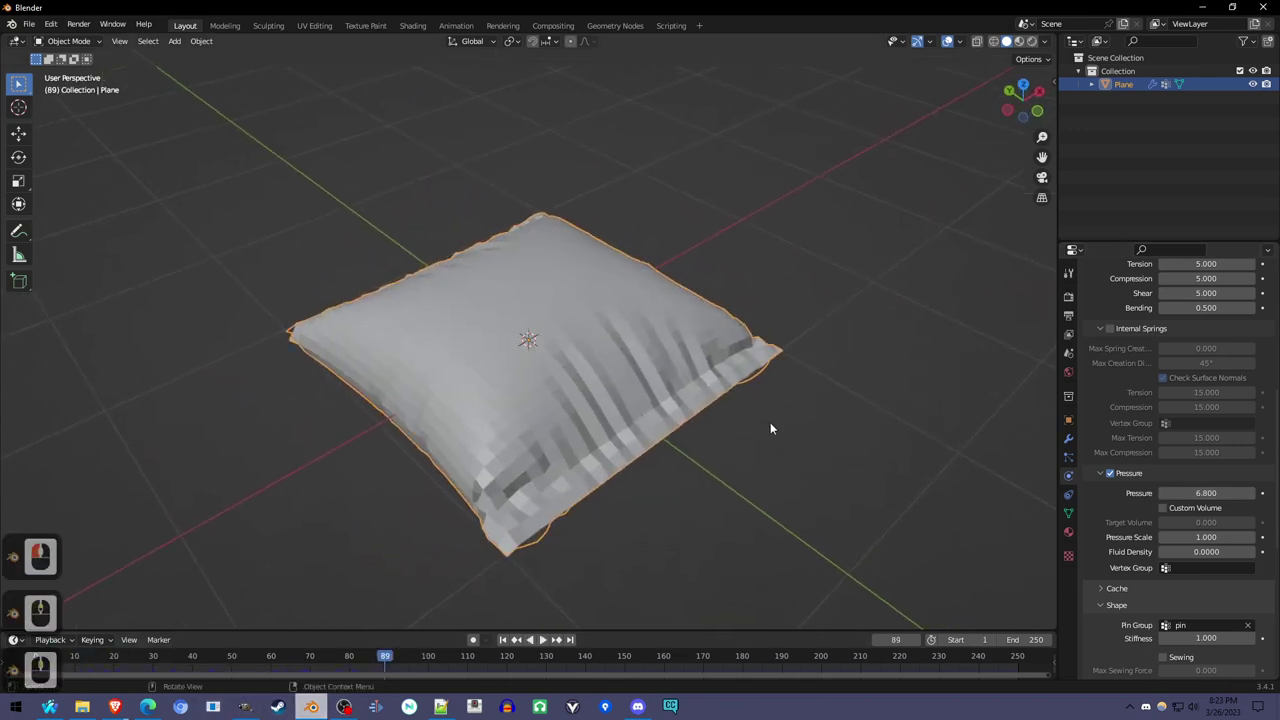
Apply the Cloth modifier so the inflated pillow shape is baked into the mesh
click(1068, 437)
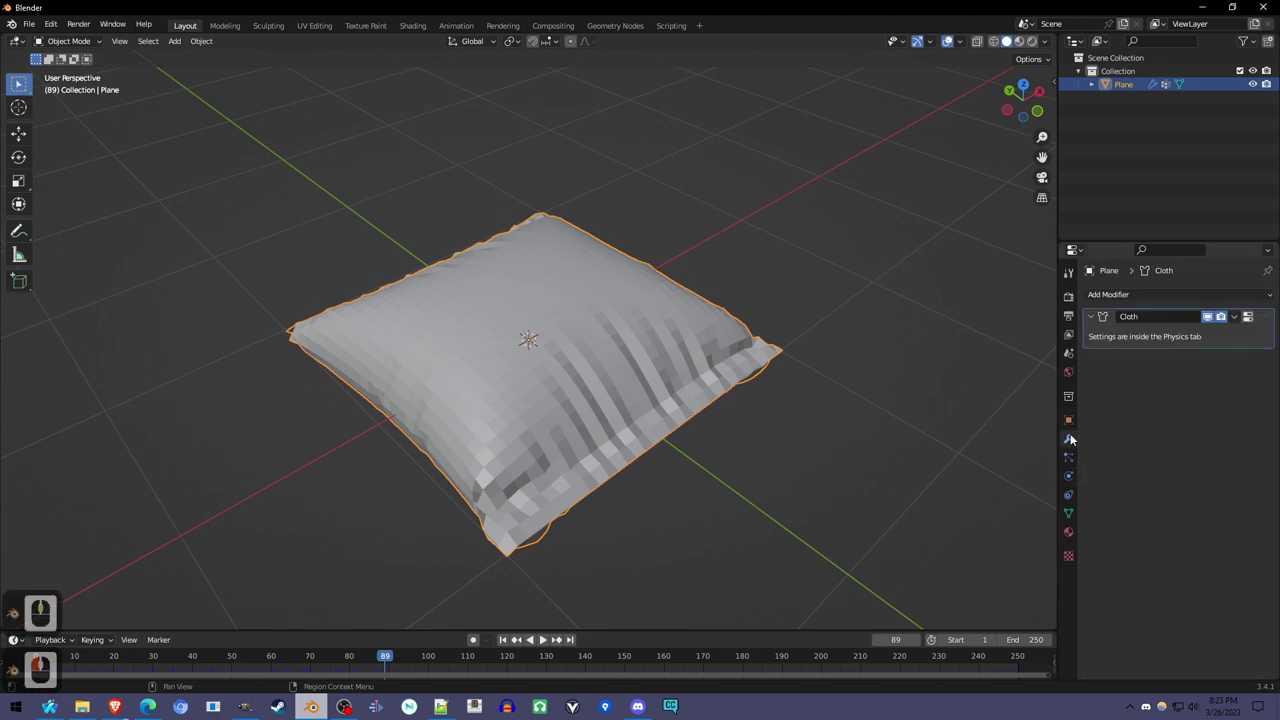
click(1235, 317)
click(1168, 332)
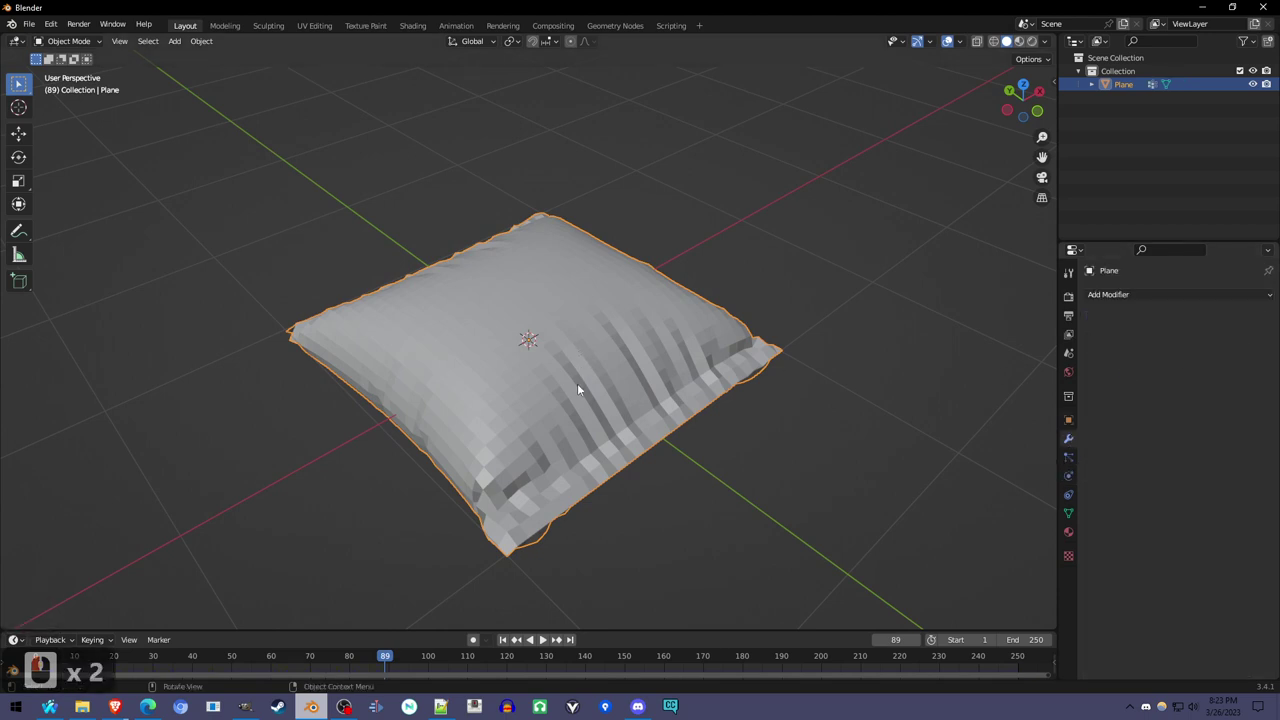
key(Tab)
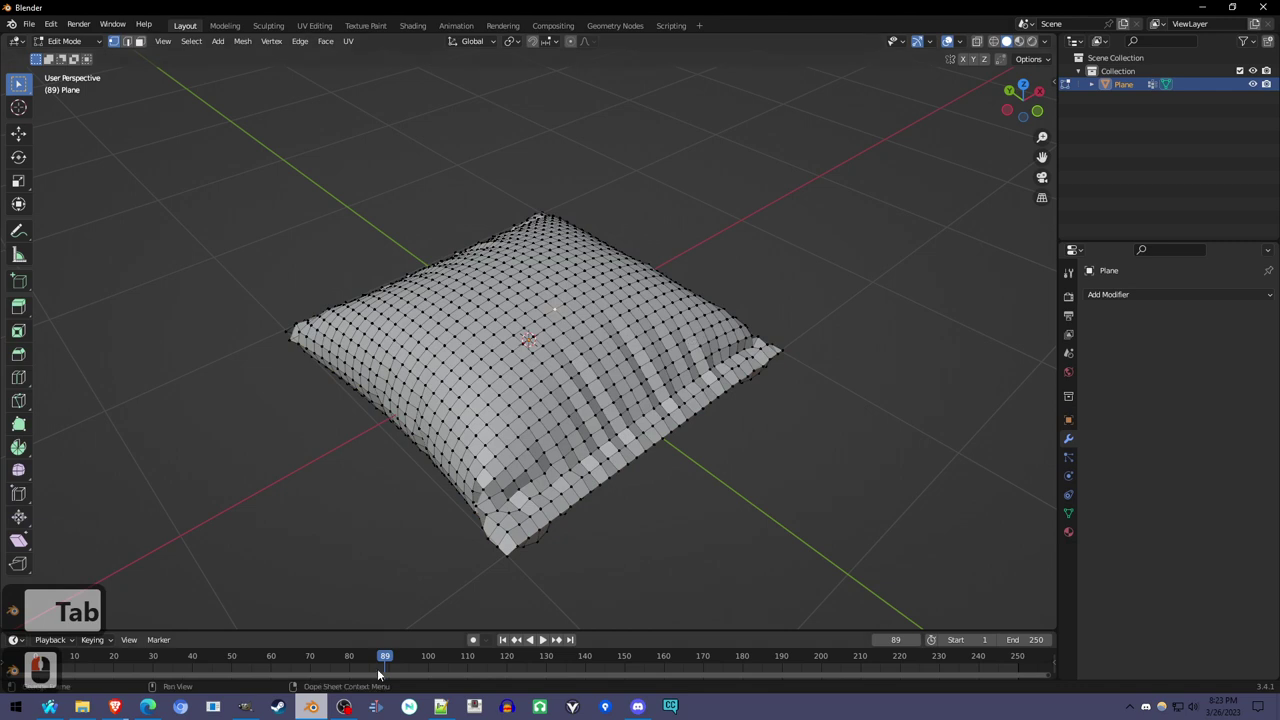
key(Escape)
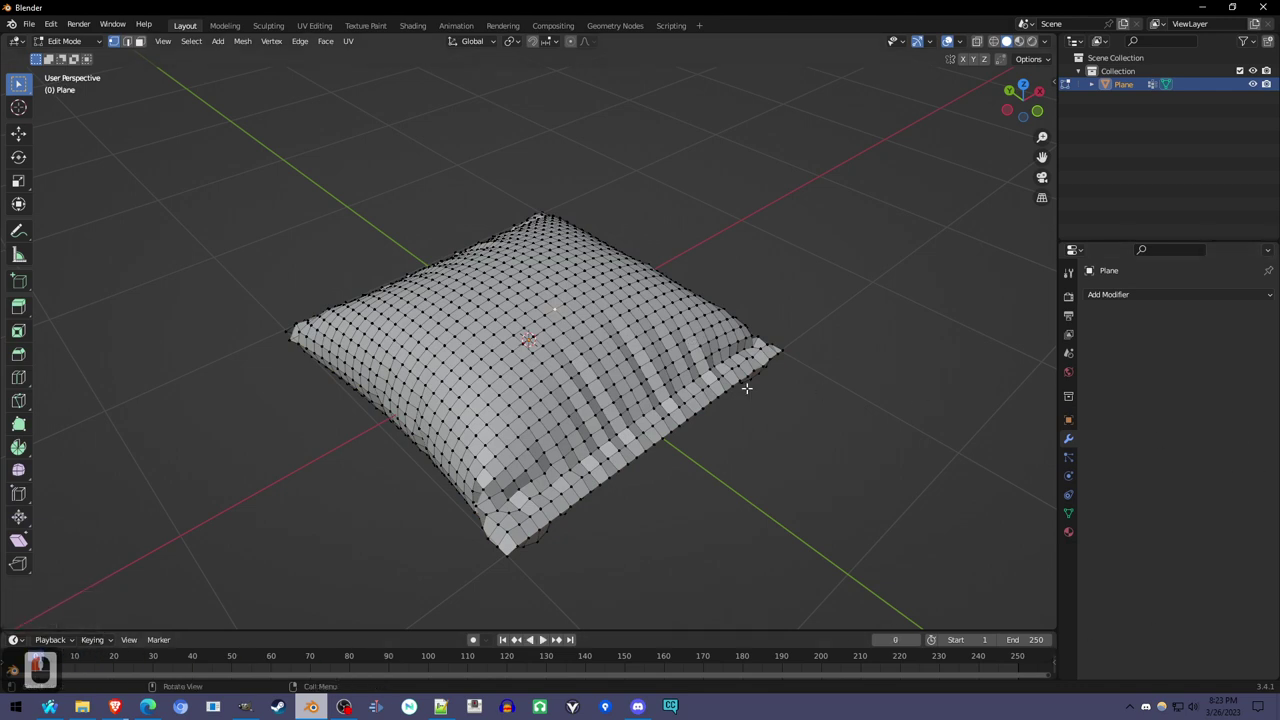
Return to Object Mode and shade the pillow smooth
key(g)
click(618, 333)
key(Tab)
middle_drag(618, 333, 647, 414)
right_click(534, 291)
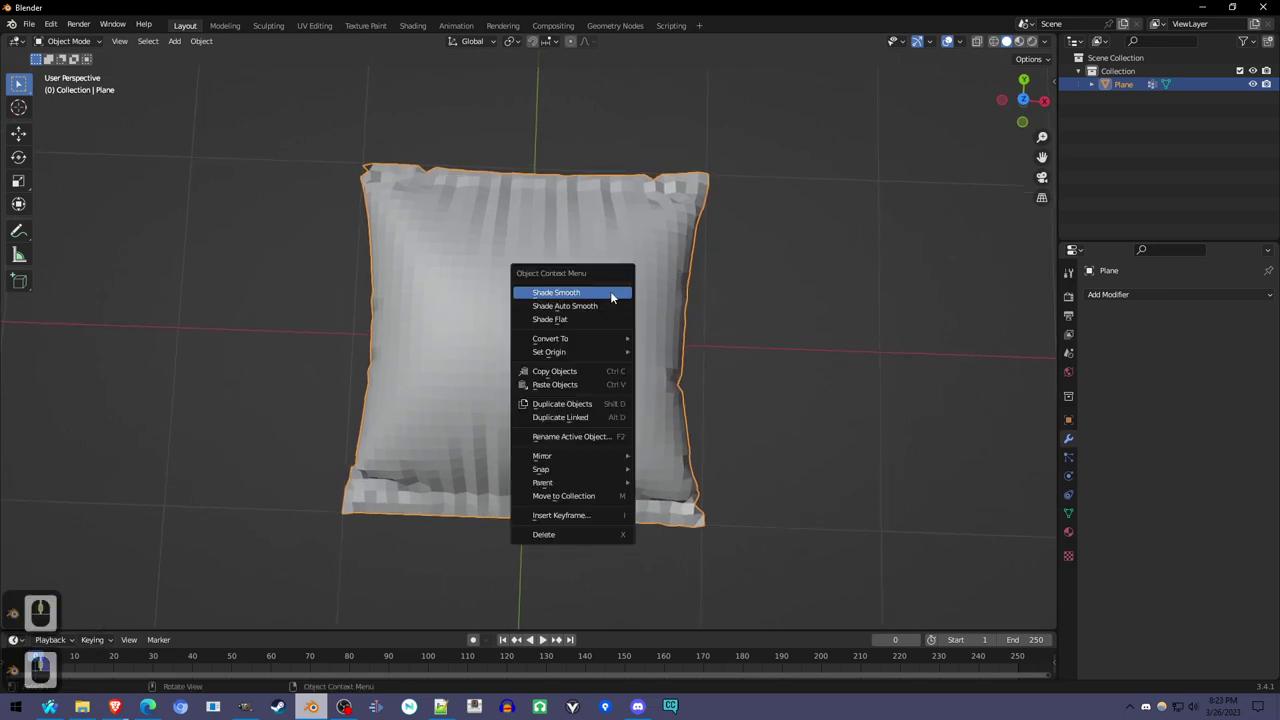
click(612, 296)
Switch the viewport to Material Preview to show the Will 'O the Crisps label
key(z)
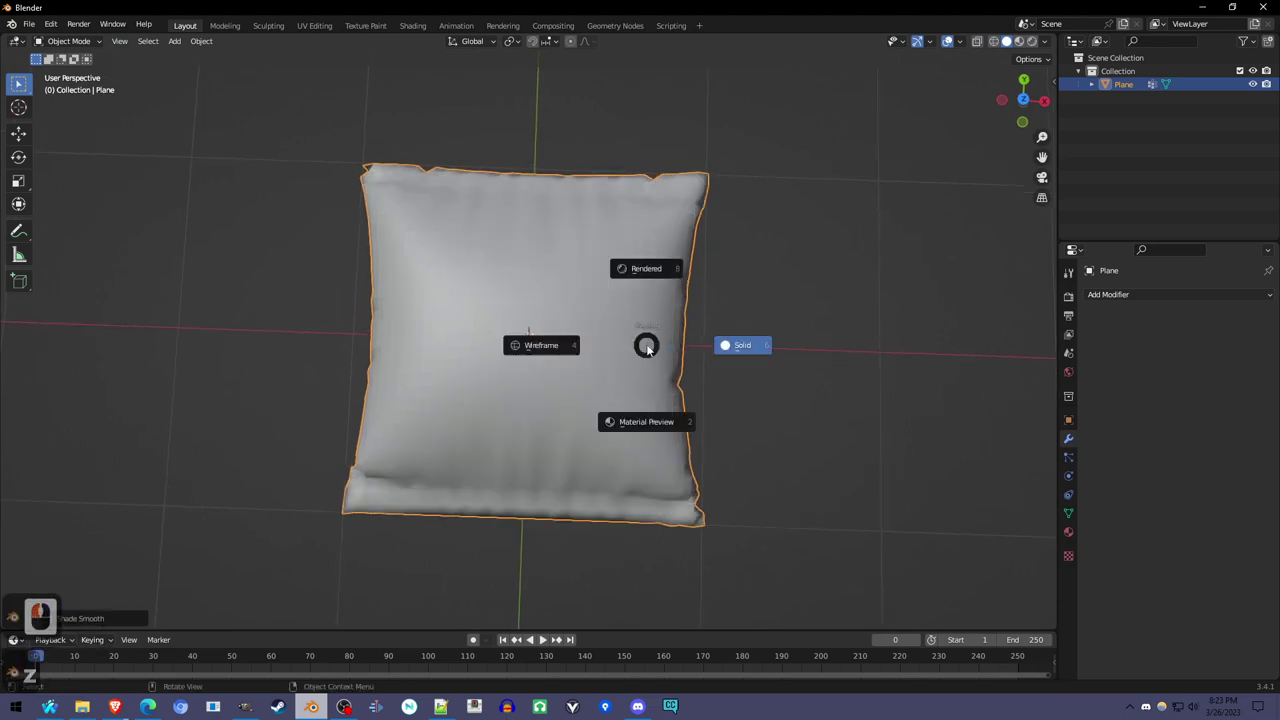
click(651, 411)
scroll(742, 432, down, 2)
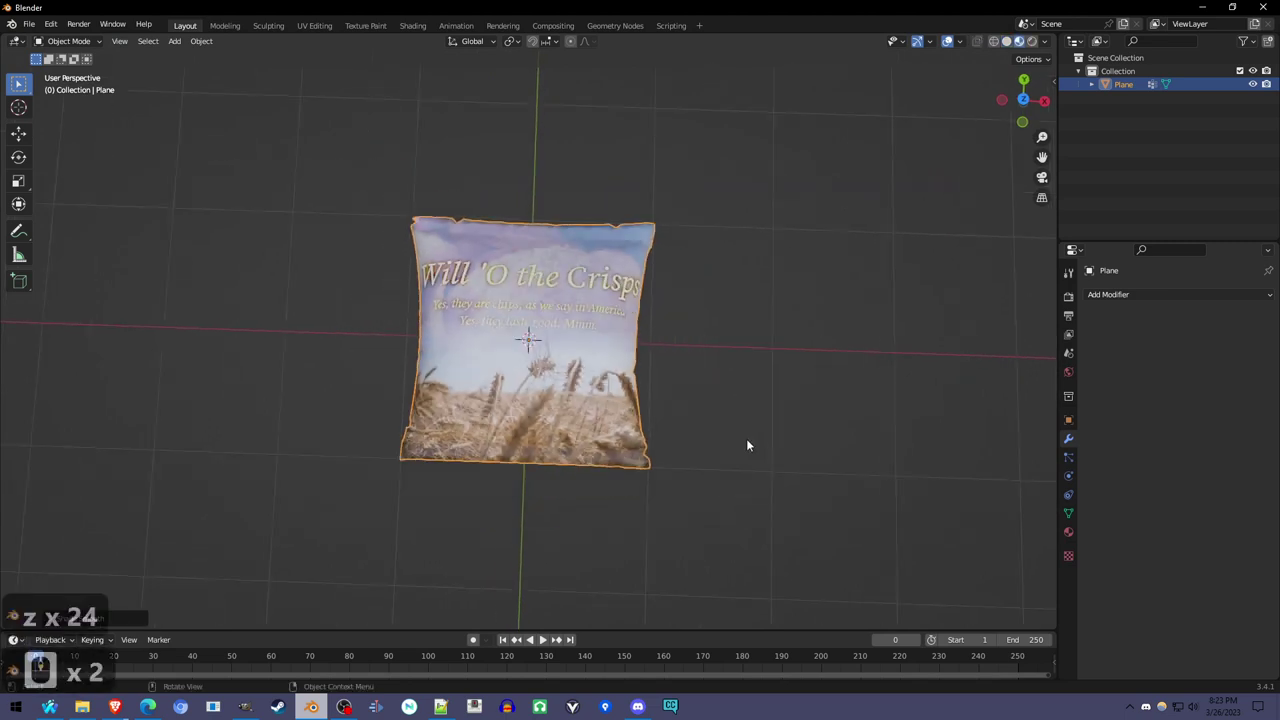